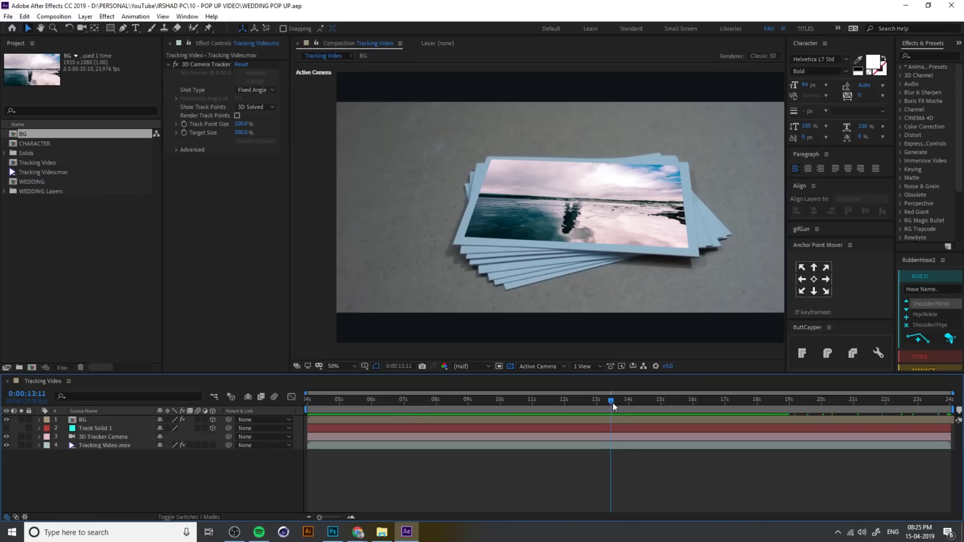
Scrub the Tracking Video timeline back to the 0:00:04:00 photo-stack frame
{"action": "left_click_drag", "start_coordinate": [612, 403], "coordinate": [287, 428]}
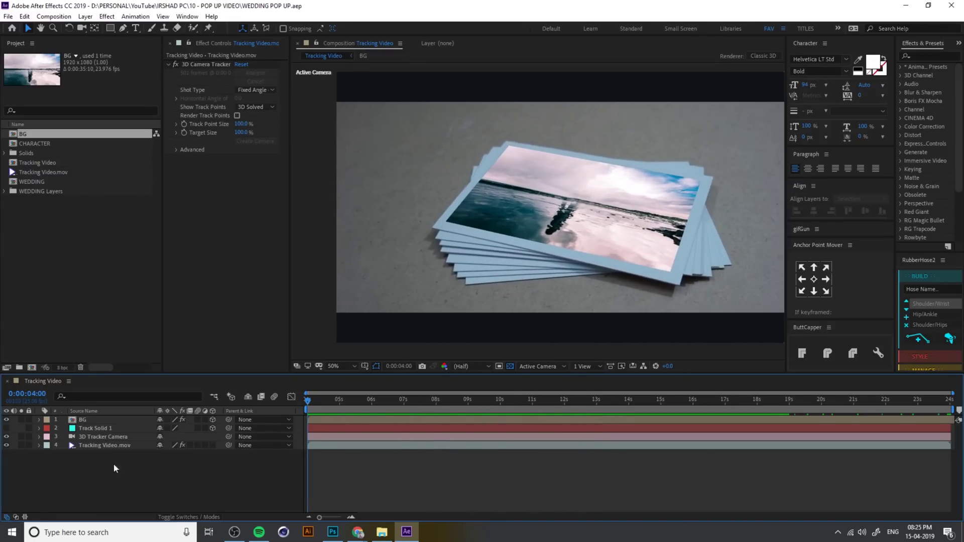
Add the CHARACTER cut-out to the composition as a 3D layer and scale it down
{"action": "left_click", "coordinate": [42, 146]}
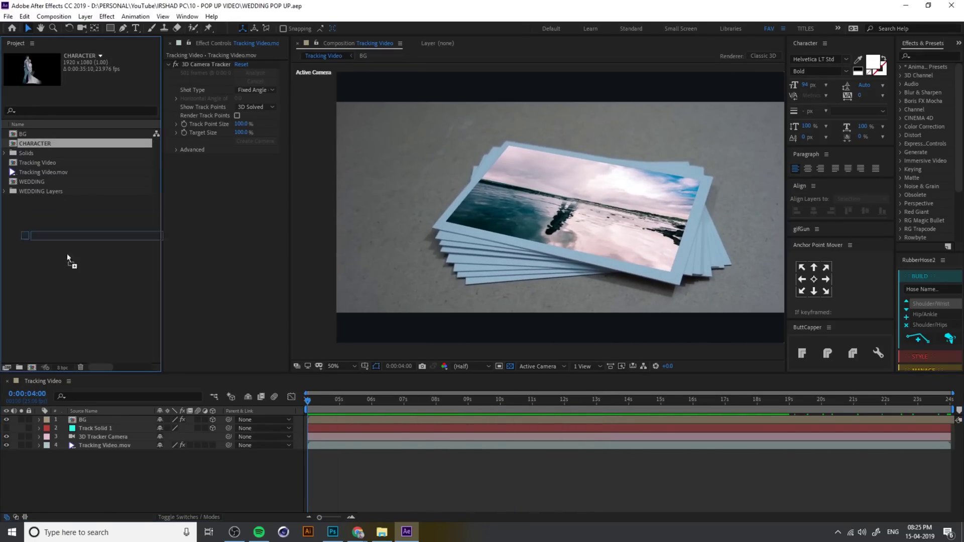
{"action": "left_click_drag", "start_coordinate": [67, 254], "coordinate": [88, 417]}
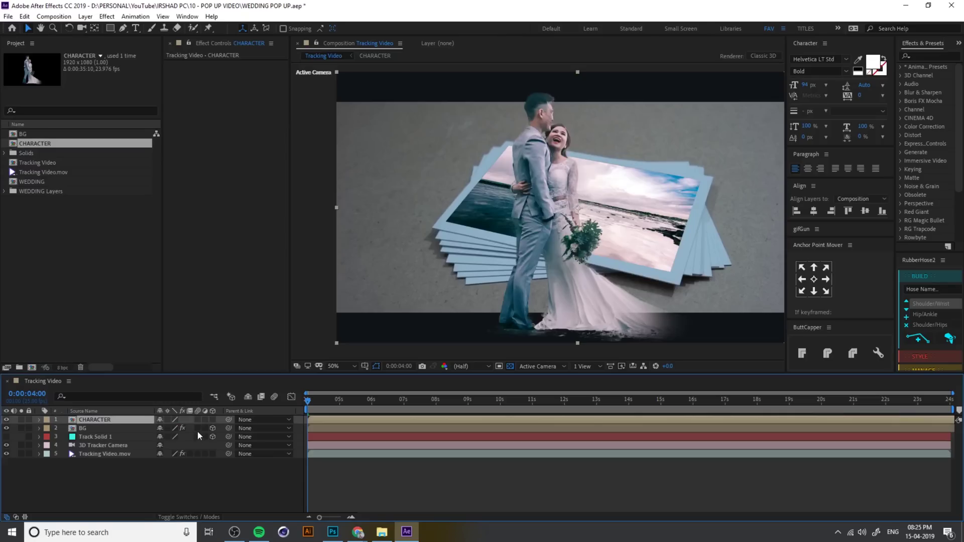
{"action": "left_click", "coordinate": [213, 420]}
{"action": "scroll", "coordinate": [593, 259], "scroll_direction": "down", "scroll_amount": 2}
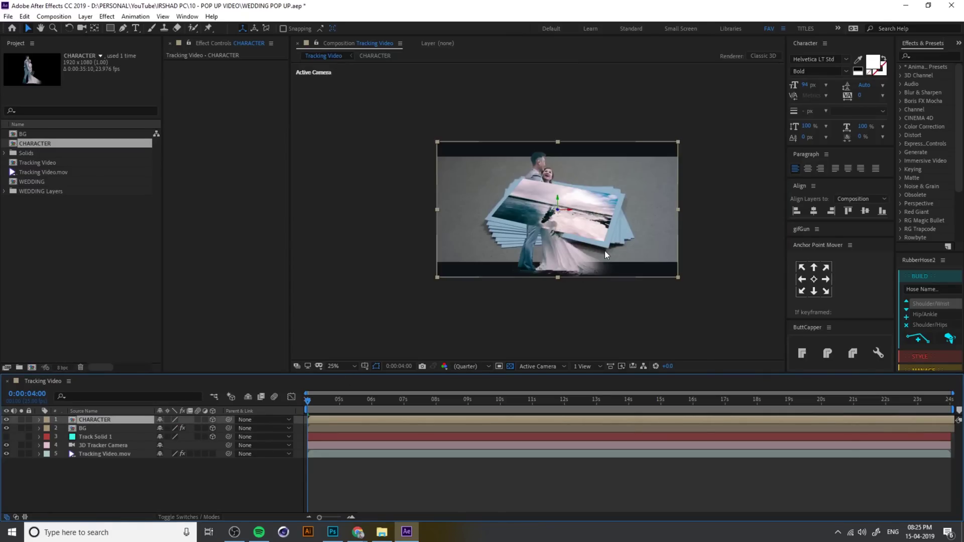
{"action": "left_click_drag", "start_coordinate": [678, 277], "coordinate": [623, 254]}
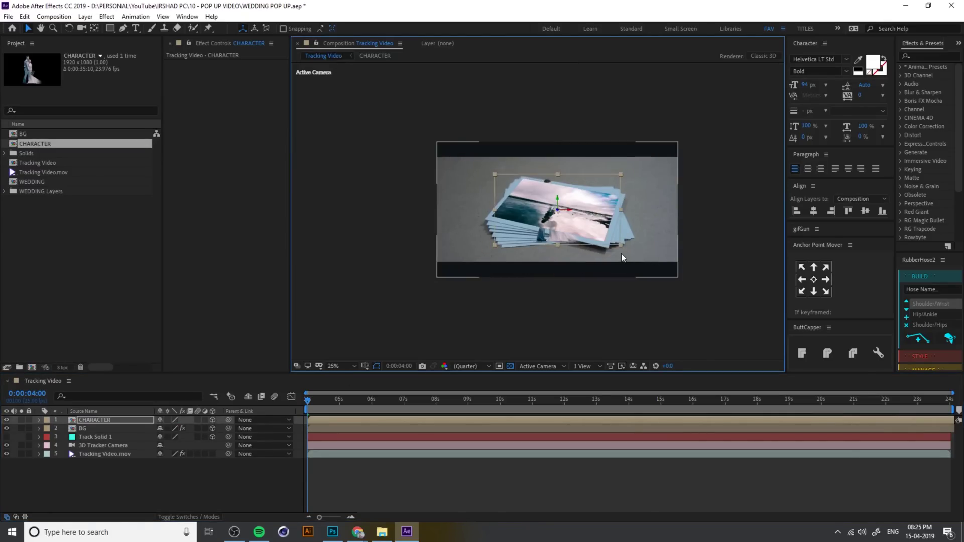
Switch to a 2-view layout, push the couple along Z and turn it 15° on Y
{"action": "left_click", "coordinate": [588, 368]}
{"action": "left_click", "coordinate": [601, 391]}
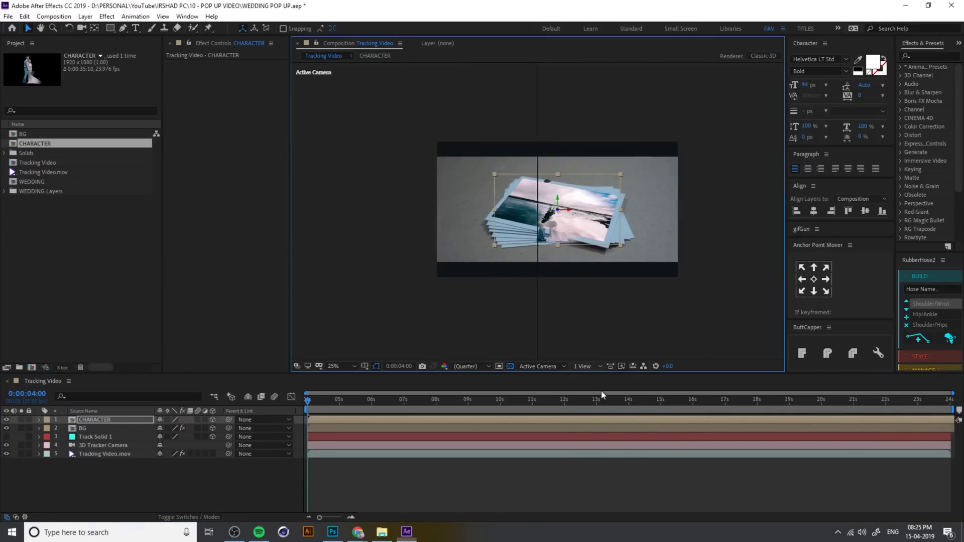
{"action": "scroll", "coordinate": [373, 178], "scroll_direction": "up", "scroll_amount": 3}
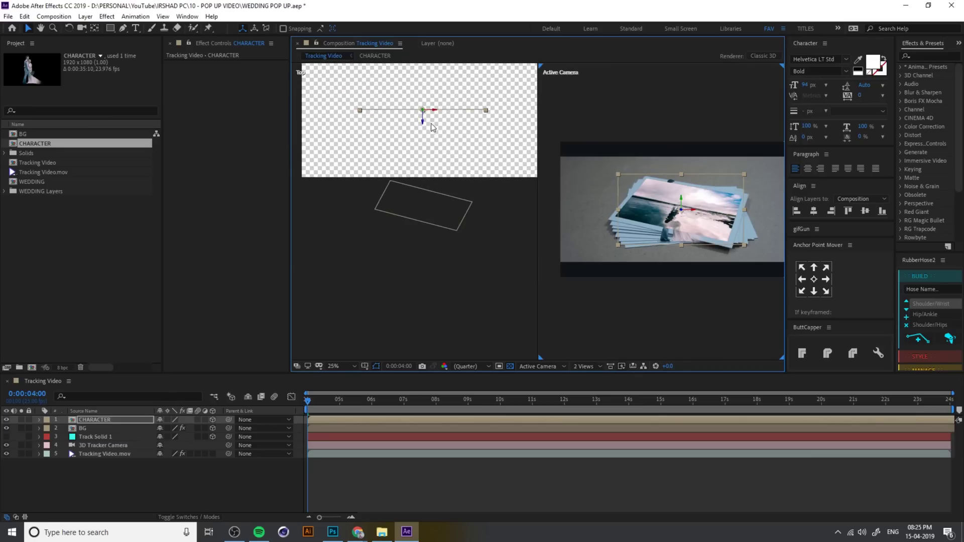
{"action": "left_click_drag", "start_coordinate": [423, 125], "coordinate": [414, 219]}
{"action": "key", "text": "r"}
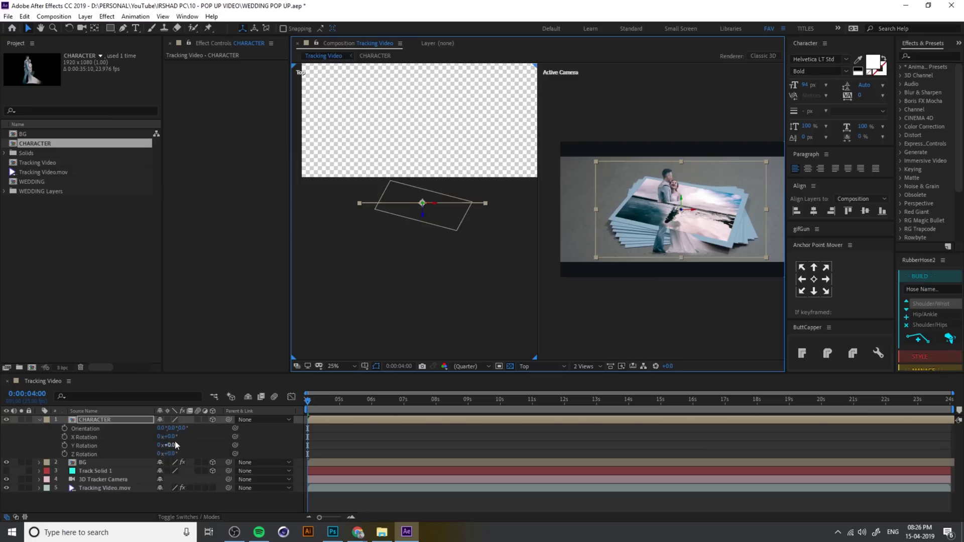
{"action": "left_click_drag", "start_coordinate": [173, 447], "coordinate": [180, 445]}
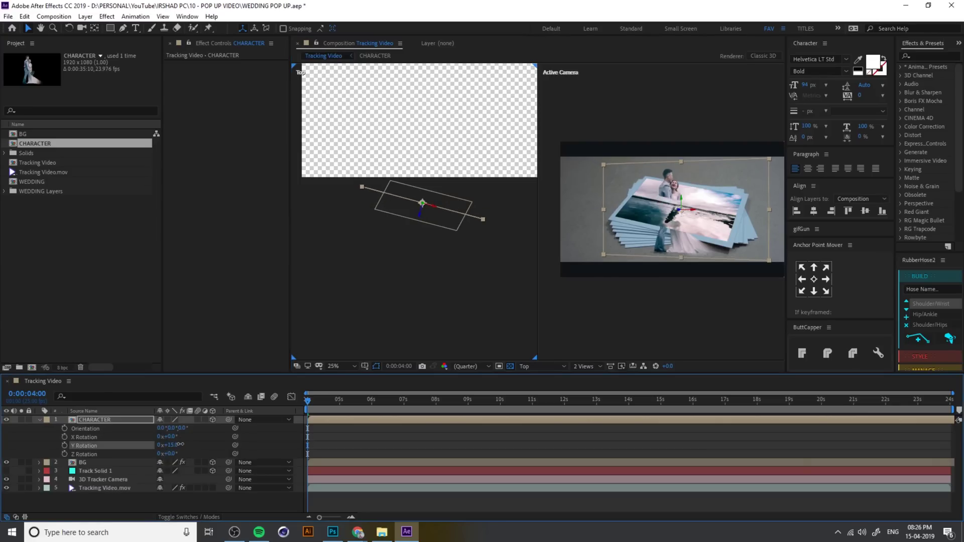
{"action": "left_click", "coordinate": [583, 366]}
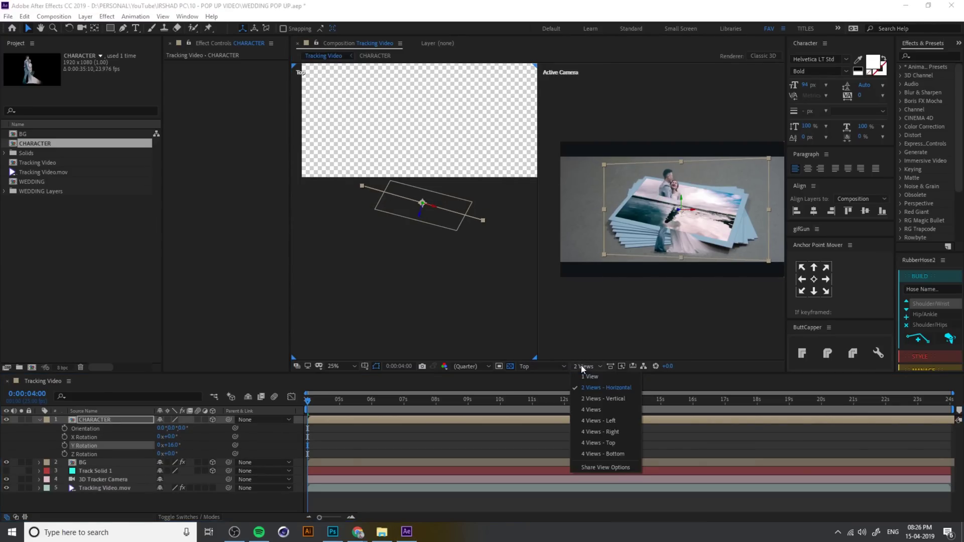
{"action": "left_click", "coordinate": [545, 369]}
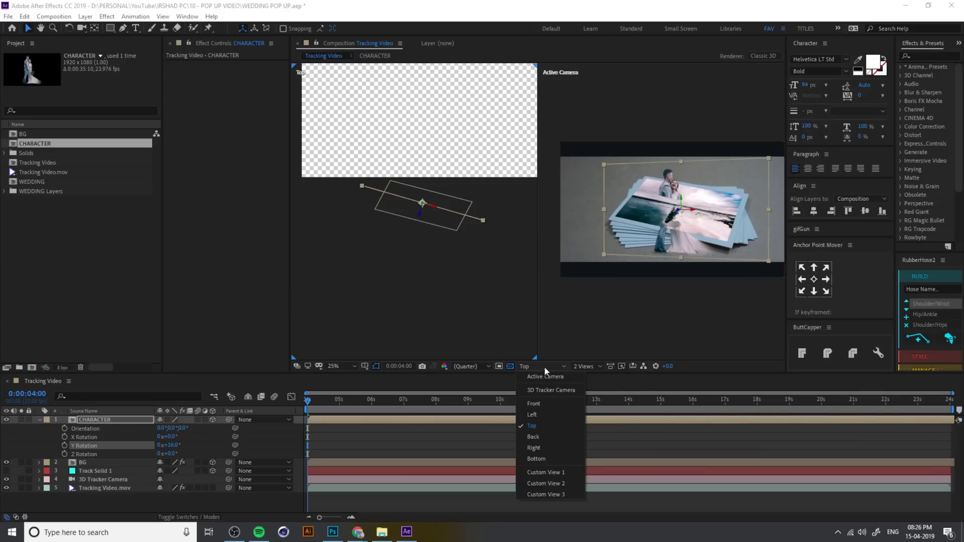
In the Front view, shrink the couple slightly and raise them above the photos
{"action": "left_click", "coordinate": [545, 405]}
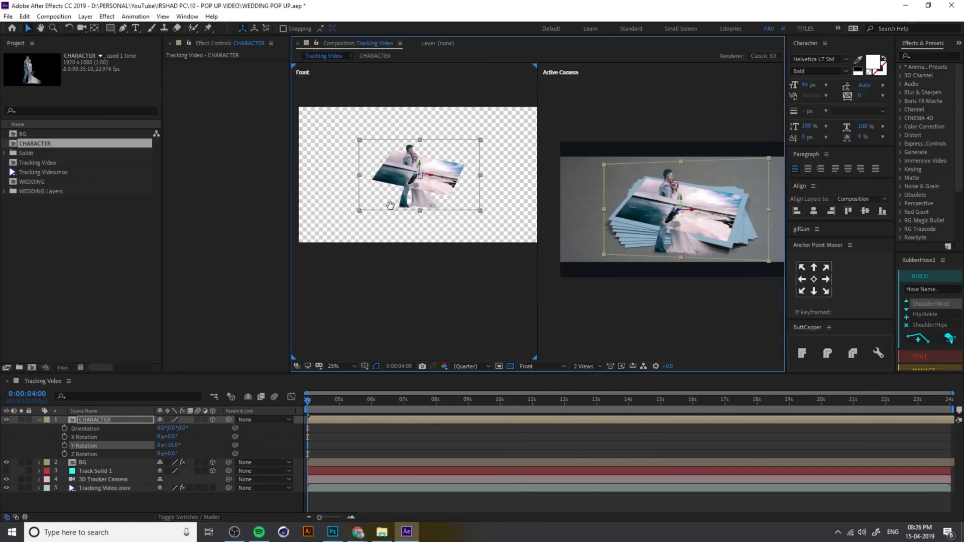
{"action": "key", "text": "period"}
{"action": "key", "text": "period"}
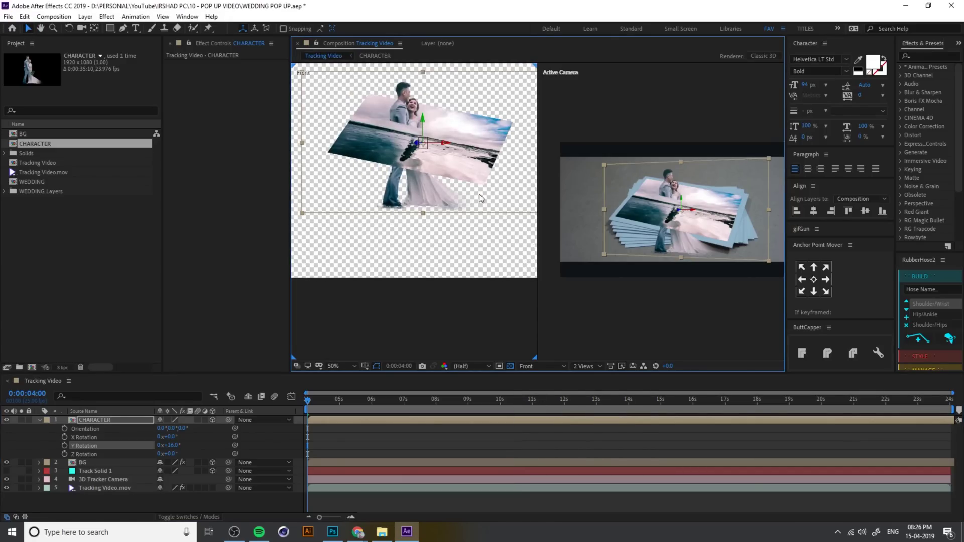
{"action": "key", "text": "comma"}
{"action": "left_click_drag", "start_coordinate": [480, 213], "coordinate": [460, 203]}
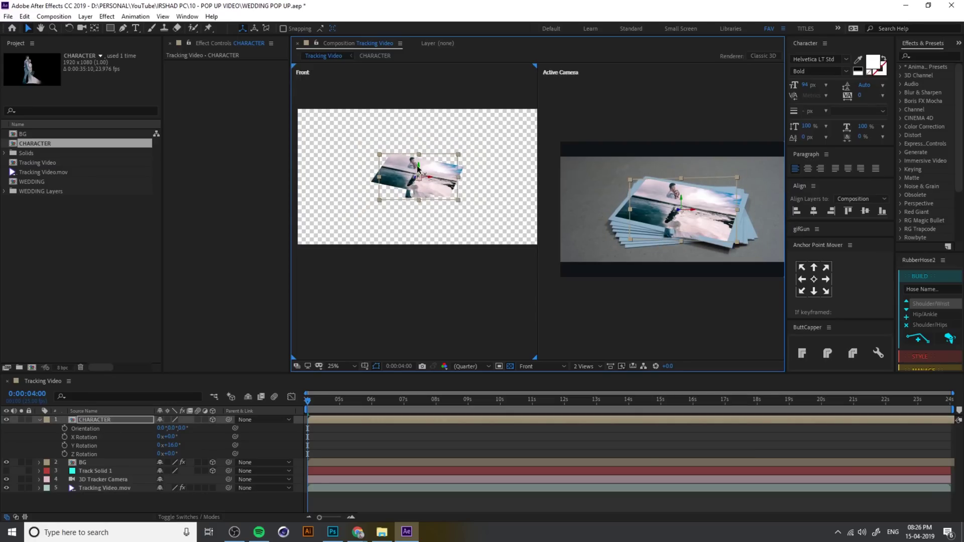
{"action": "left_click_drag", "start_coordinate": [420, 165], "coordinate": [418, 137]}
Set the couple's Y Rotation to 16° and slide them to the right
{"action": "scroll", "coordinate": [423, 168], "scroll_direction": "up", "scroll_amount": 2}
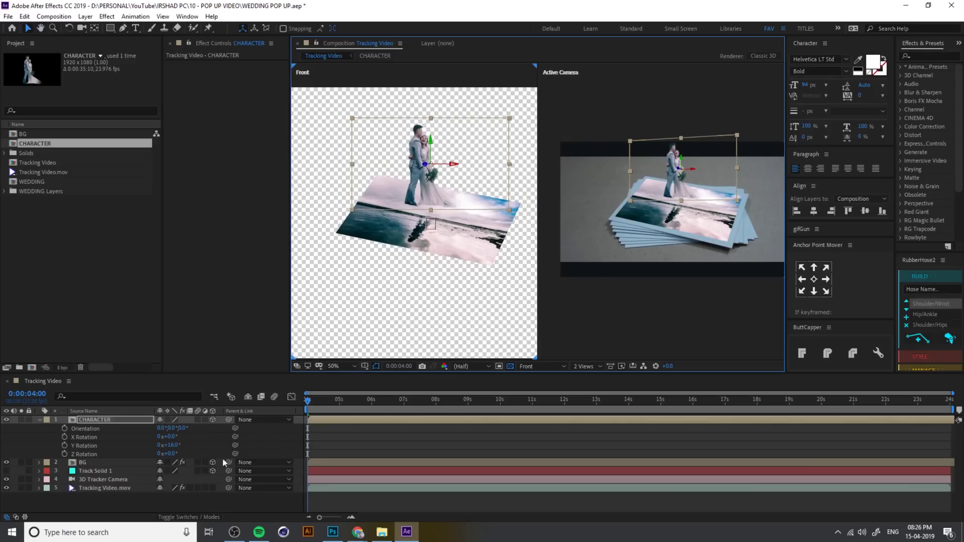
{"action": "key", "text": "r"}
{"action": "key", "text": "r"}
{"action": "left_click_drag", "start_coordinate": [170, 447], "coordinate": [230, 453]}
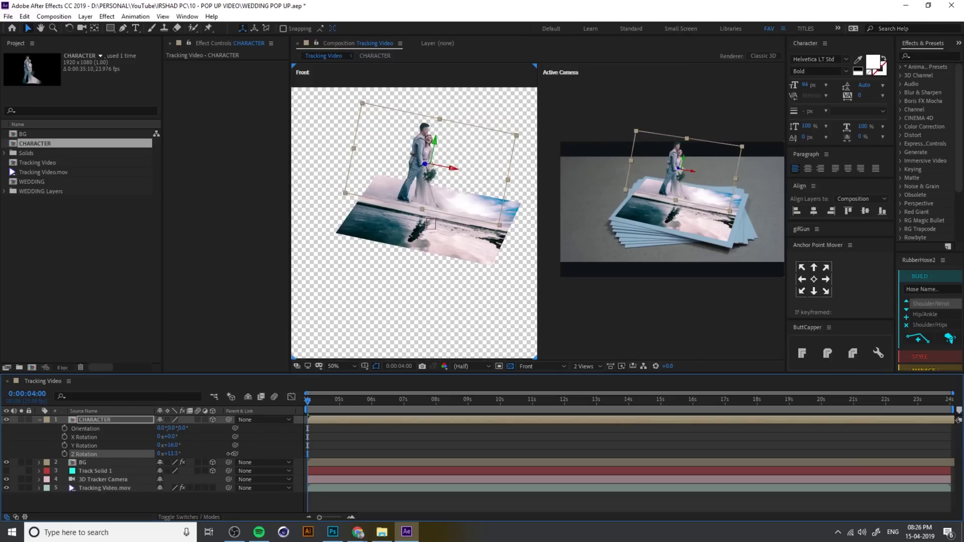
{"action": "left_click_drag", "start_coordinate": [448, 170], "coordinate": [444, 216]}
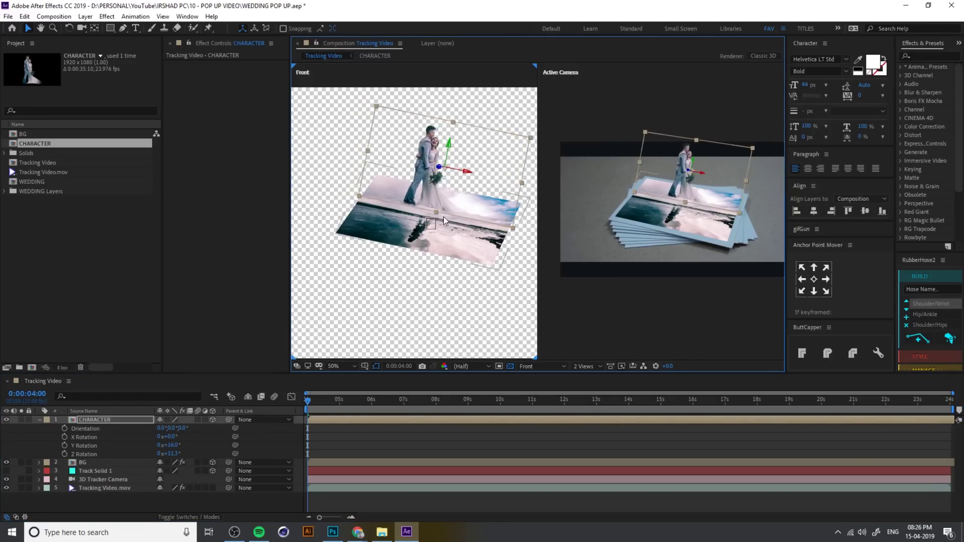
{"action": "left_click", "coordinate": [589, 367]}
{"action": "left_click", "coordinate": [525, 366]}
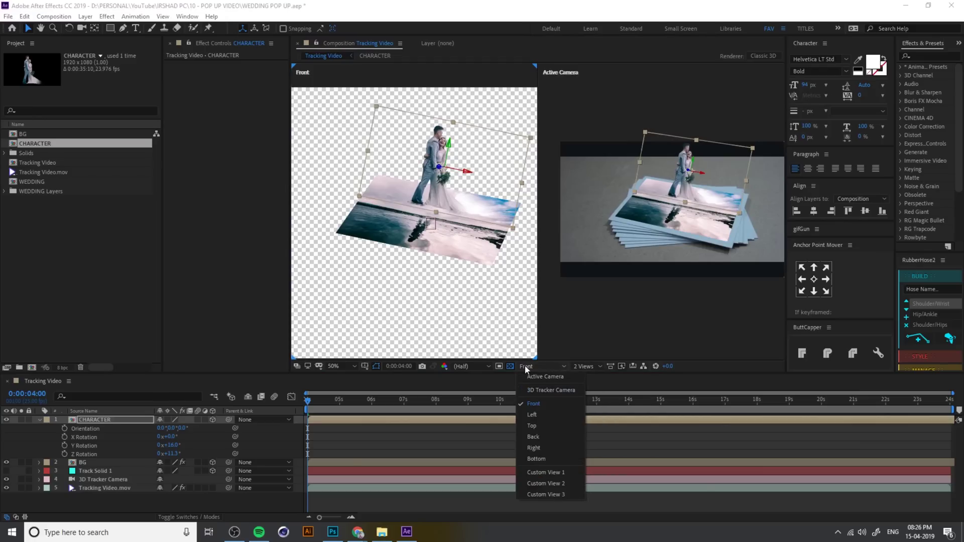
From a zoomed Top view, nudge the couple along X and Z onto the top photo, then deselect
{"action": "left_click", "coordinate": [546, 425]}
{"action": "scroll", "coordinate": [435, 312], "scroll_direction": "up", "scroll_amount": 2}
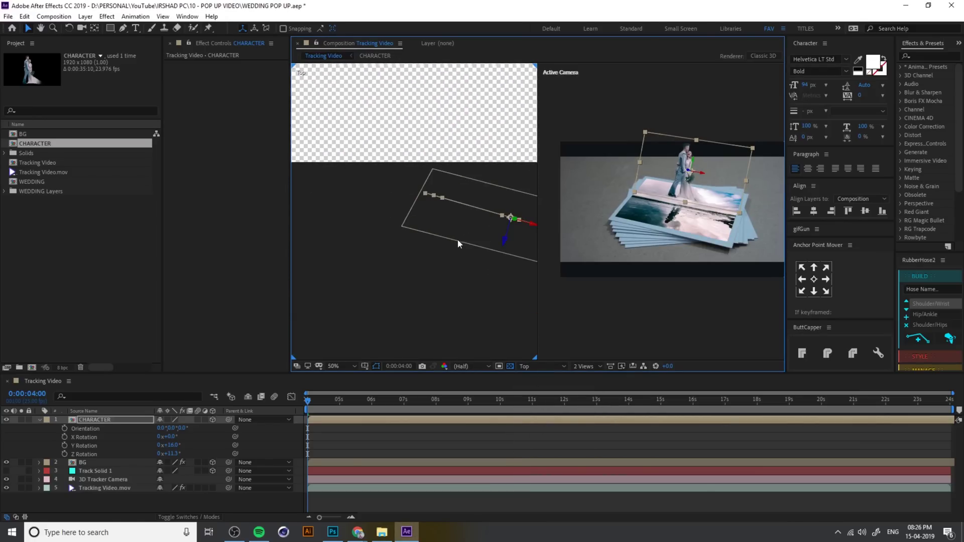
{"action": "scroll", "coordinate": [476, 219], "scroll_direction": "up", "scroll_amount": 3}
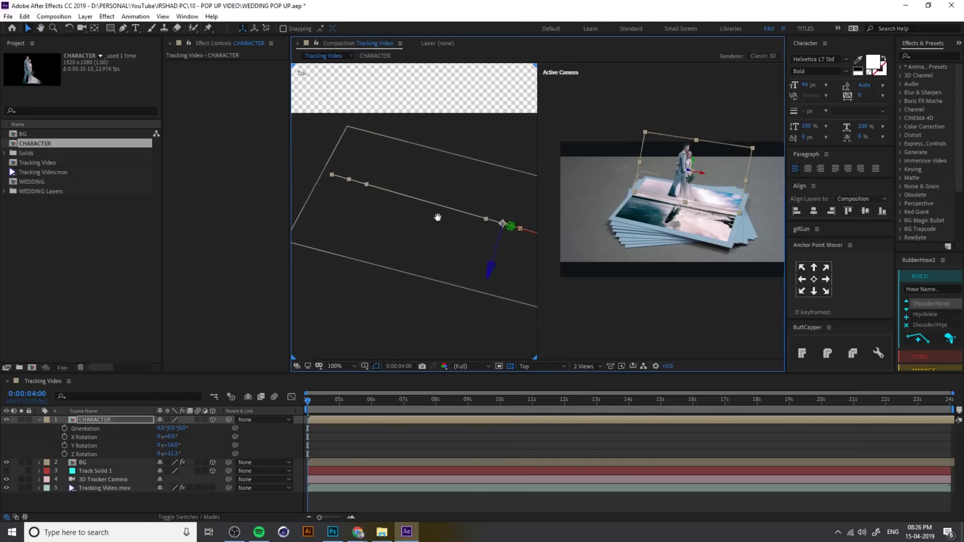
{"action": "left_click_drag", "start_coordinate": [515, 235], "coordinate": [507, 232]}
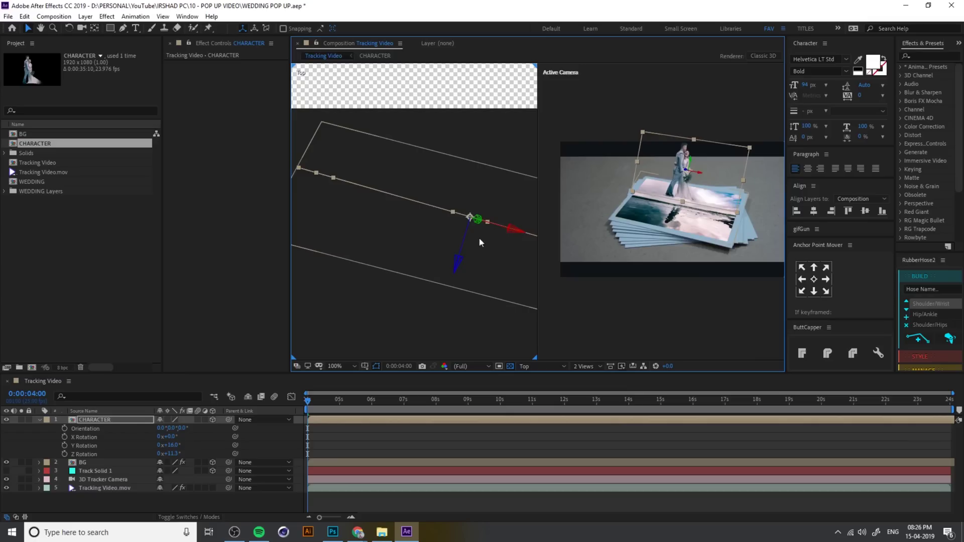
{"action": "left_click_drag", "start_coordinate": [460, 252], "coordinate": [450, 269]}
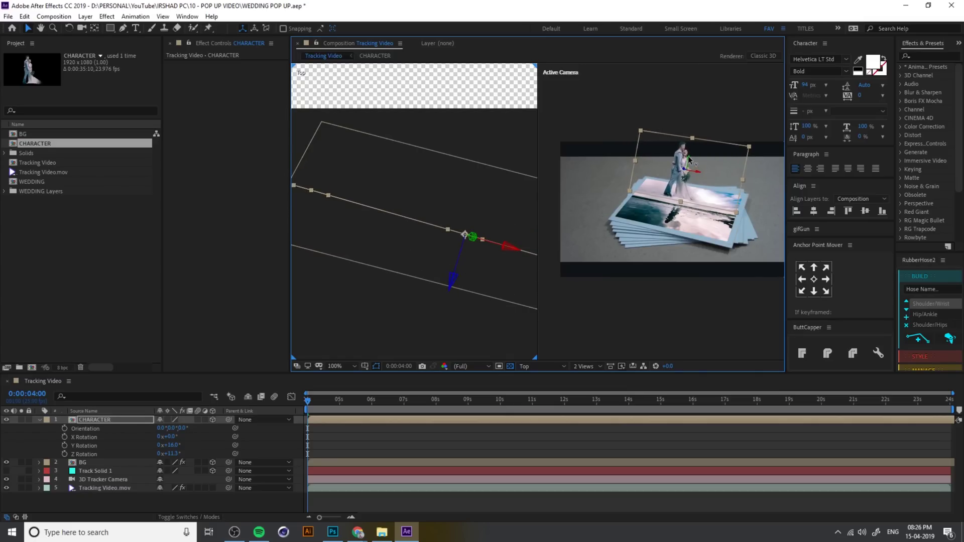
{"action": "left_click_drag", "start_coordinate": [689, 160], "coordinate": [686, 166]}
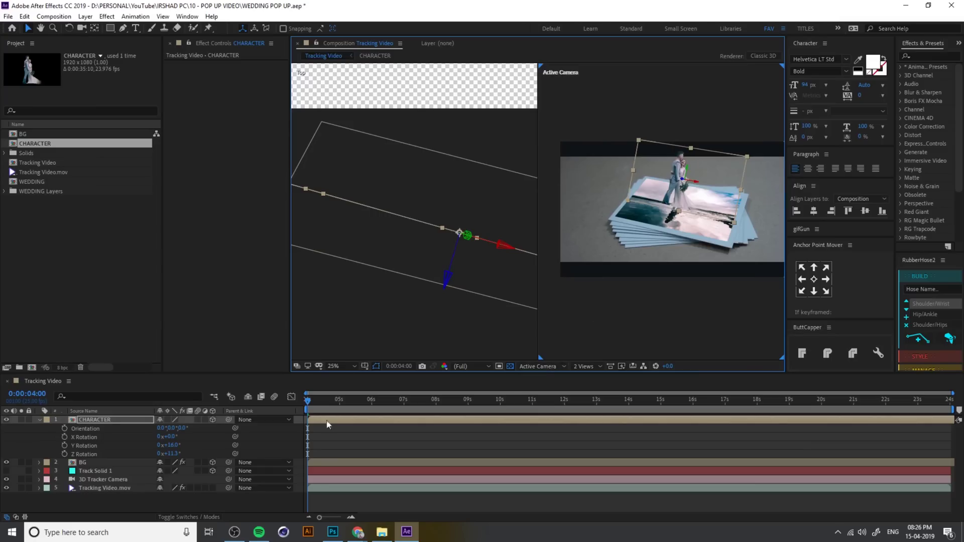
{"action": "left_click", "coordinate": [40, 420]}
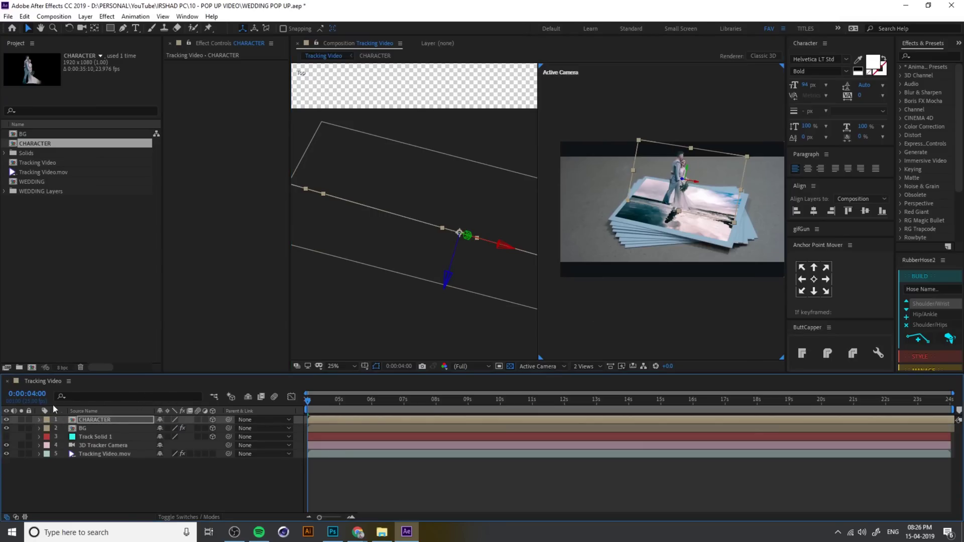
{"action": "left_click", "coordinate": [213, 460]}
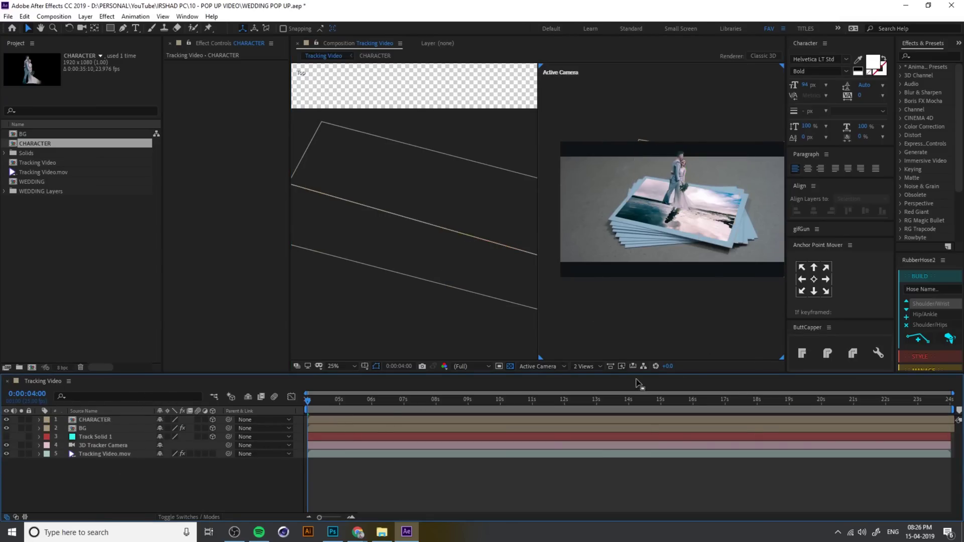
Return the viewer to a single camera view and recentre the composition
{"action": "left_click", "coordinate": [591, 372]}
{"action": "left_click", "coordinate": [595, 379]}
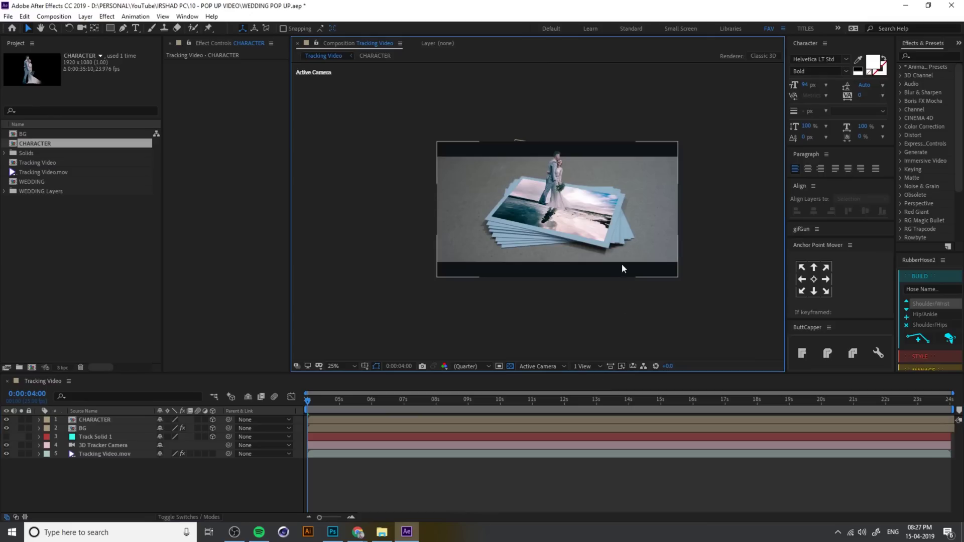
{"action": "left_click_drag", "start_coordinate": [597, 211], "coordinate": [577, 216]}
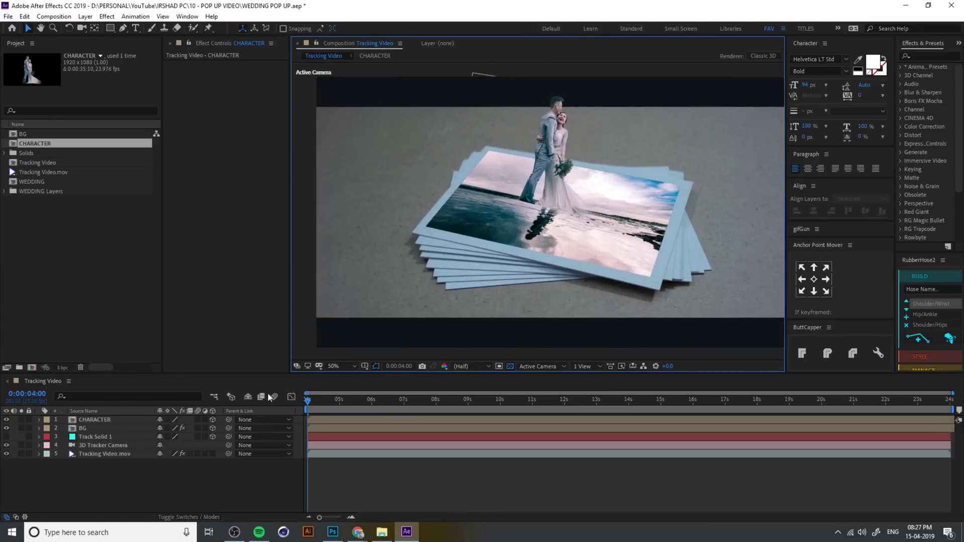
Open the BG precomp and enlarge the wedding photo, shifting it slightly left
{"action": "left_click", "coordinate": [110, 421]}
{"action": "double_click", "coordinate": [89, 428]}
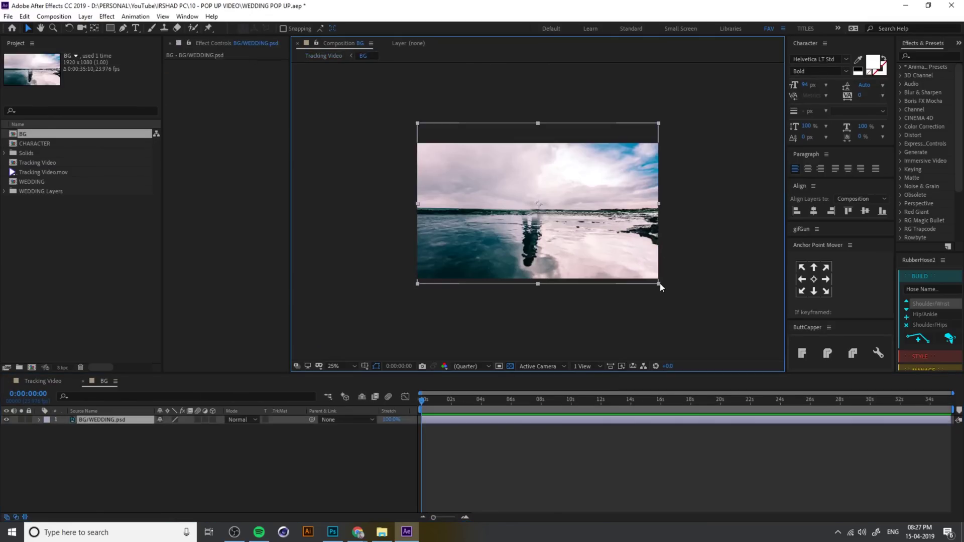
{"action": "left_click_drag", "start_coordinate": [660, 283], "coordinate": [751, 359]}
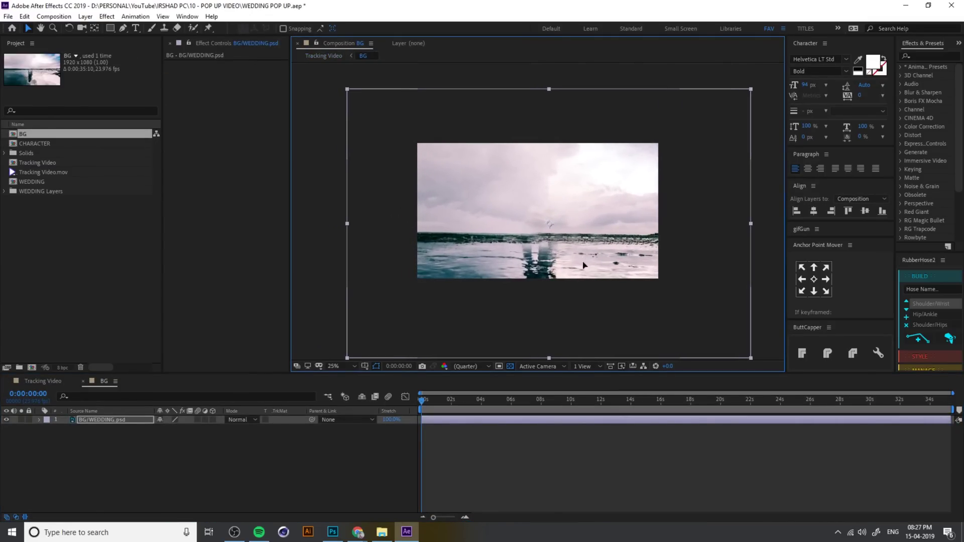
{"action": "left_click_drag", "start_coordinate": [477, 317], "coordinate": [457, 318]}
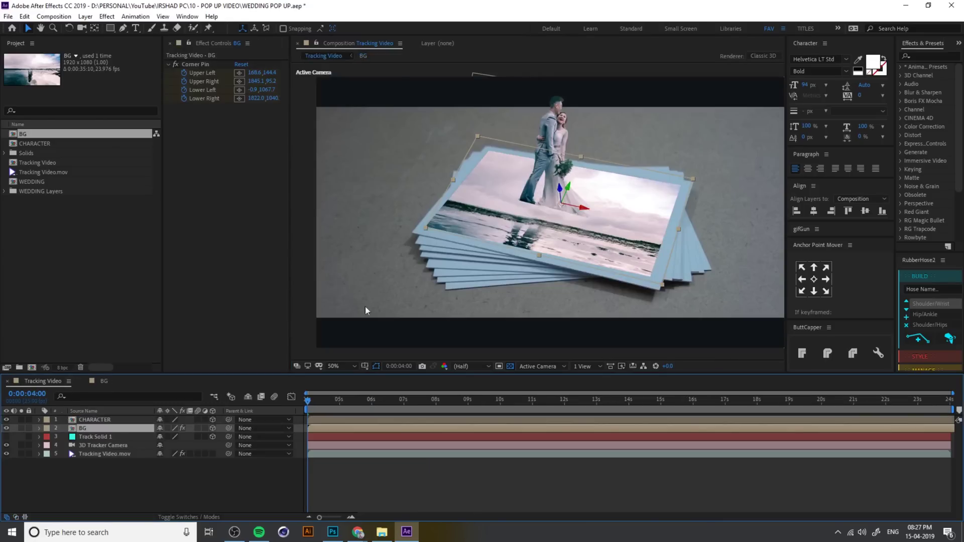
{"action": "left_click", "coordinate": [92, 420]}
Move the couple up and to the right and tilt them with a 24° Orientation
{"action": "mouse_move", "coordinate": [572, 158]}
{"action": "left_mouse_down"}
{"action": "mouse_move", "coordinate": [531, 172]}
{"action": "mouse_move", "coordinate": [560, 130]}
{"action": "mouse_move", "coordinate": [562, 154]}
{"action": "left_mouse_up"}
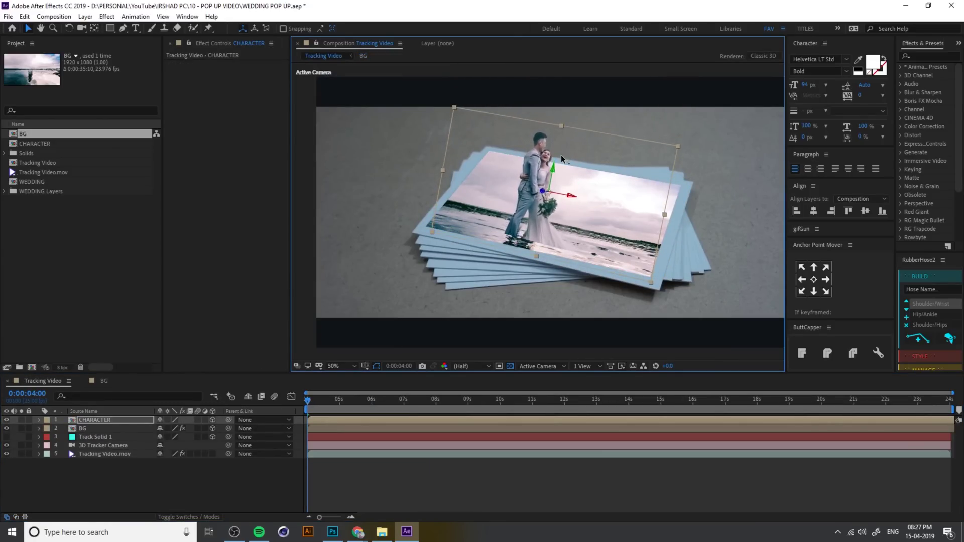
{"action": "left_click_drag", "start_coordinate": [544, 191], "coordinate": [561, 157]}
{"action": "key", "text": "r"}
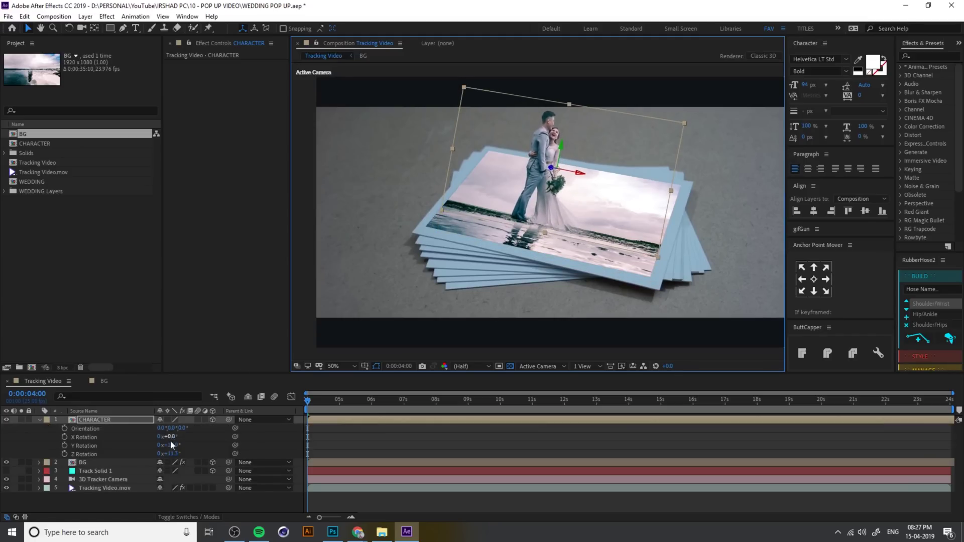
{"action": "left_click_drag", "start_coordinate": [173, 428], "coordinate": [173, 429]}
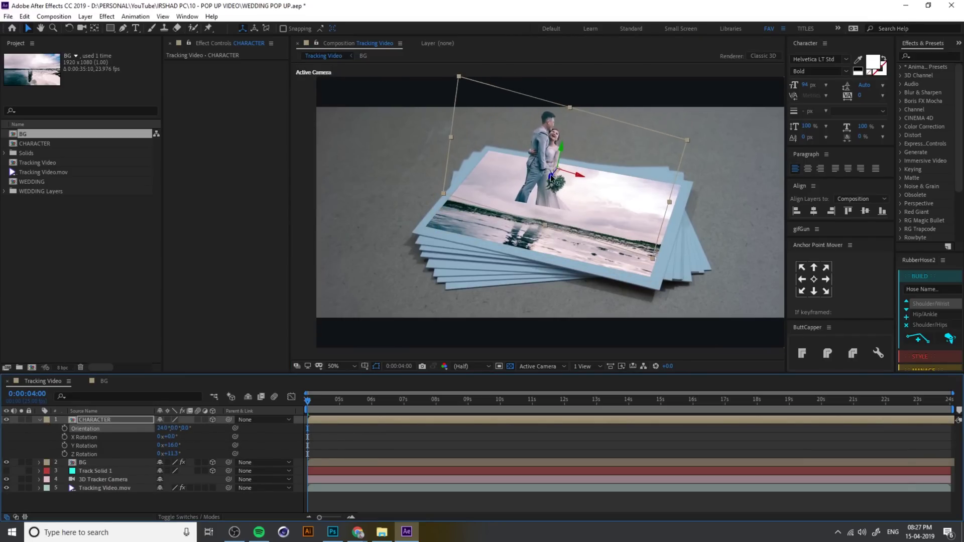
{"action": "left_click_drag", "start_coordinate": [551, 175], "coordinate": [561, 155]}
Preview the shot from around 7 seconds, then reset the couple's Orientation to zero
{"action": "left_click_drag", "start_coordinate": [307, 400], "coordinate": [459, 405]}
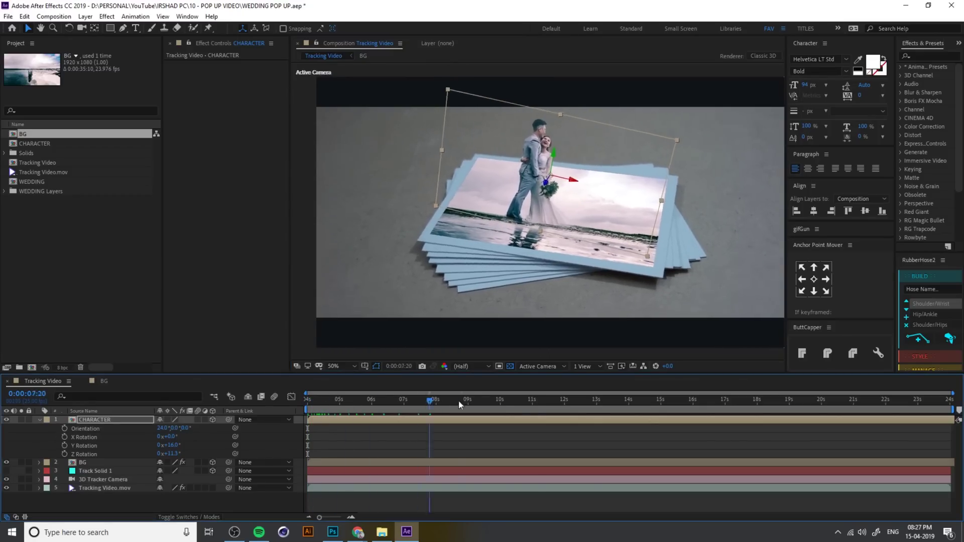
{"action": "key", "text": "space"}
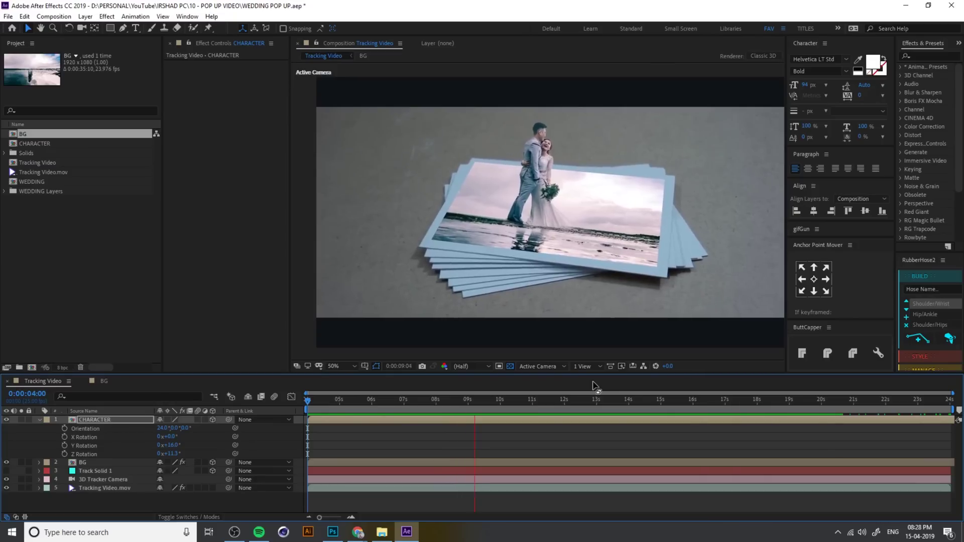
{"action": "key", "text": "space"}
{"action": "key", "text": "Return"}
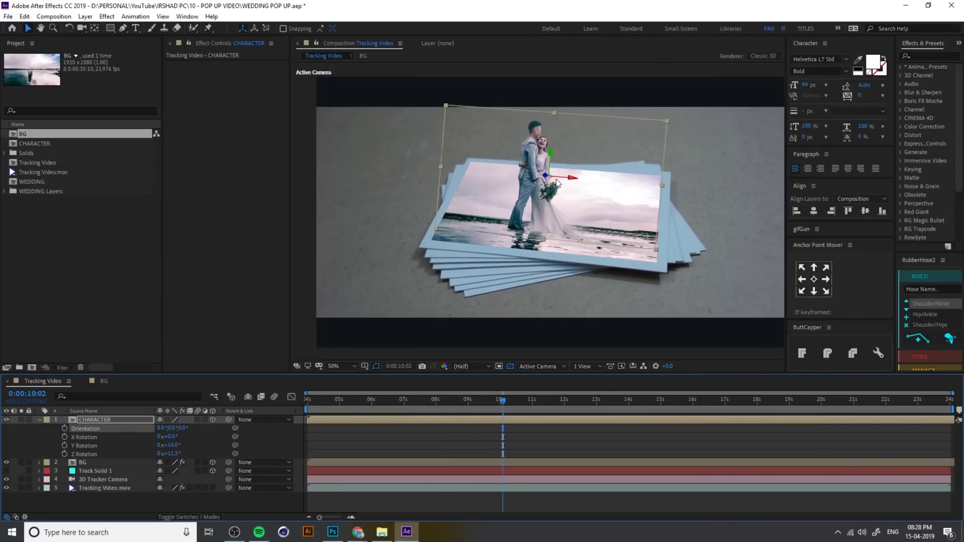
Back at 4 seconds, preview again and re-angle the couple to roughly X 20°, Y 15.5°, Z 9.3°
{"action": "left_click", "coordinate": [498, 400]}
{"action": "left_click", "coordinate": [562, 151]}
{"action": "key", "text": "Home"}
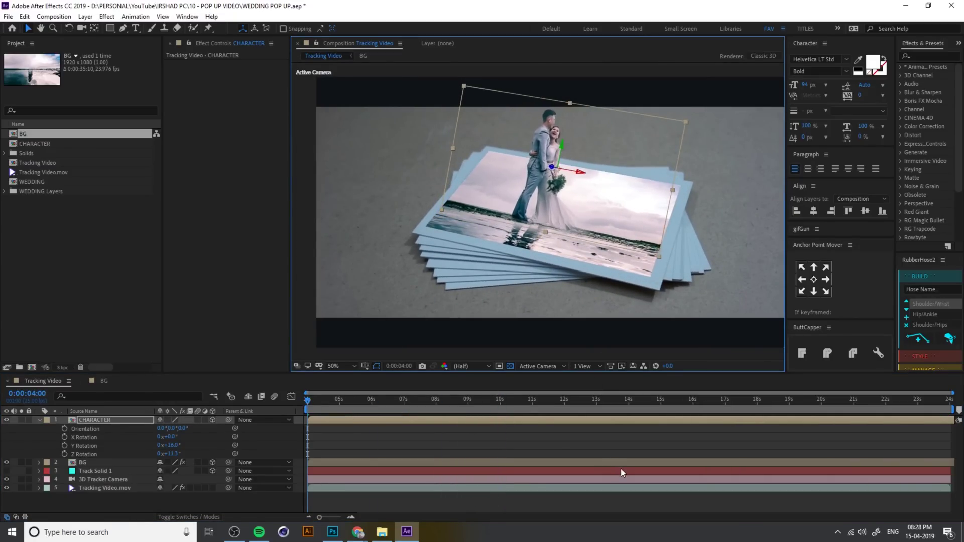
{"action": "left_click", "coordinate": [424, 508]}
{"action": "key", "text": "space"}
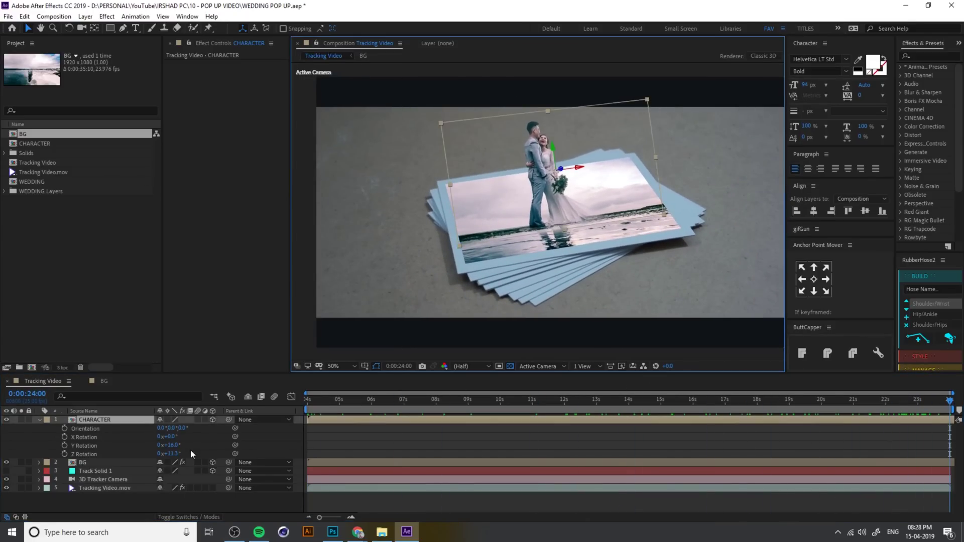
{"action": "mouse_move", "coordinate": [165, 437]}
{"action": "left_mouse_down"}
{"action": "mouse_move", "coordinate": [182, 445]}
{"action": "mouse_move", "coordinate": [171, 445]}
{"action": "mouse_move", "coordinate": [173, 454]}
{"action": "mouse_move", "coordinate": [175, 437]}
{"action": "mouse_move", "coordinate": [176, 445]}
{"action": "left_mouse_up"}
Nudge the couple down-right into place and preview the tracked shot from 4 seconds to the end
{"action": "mouse_move", "coordinate": [568, 165]}
{"action": "left_mouse_down"}
{"action": "mouse_move", "coordinate": [565, 152]}
{"action": "mouse_move", "coordinate": [562, 160]}
{"action": "left_mouse_up"}
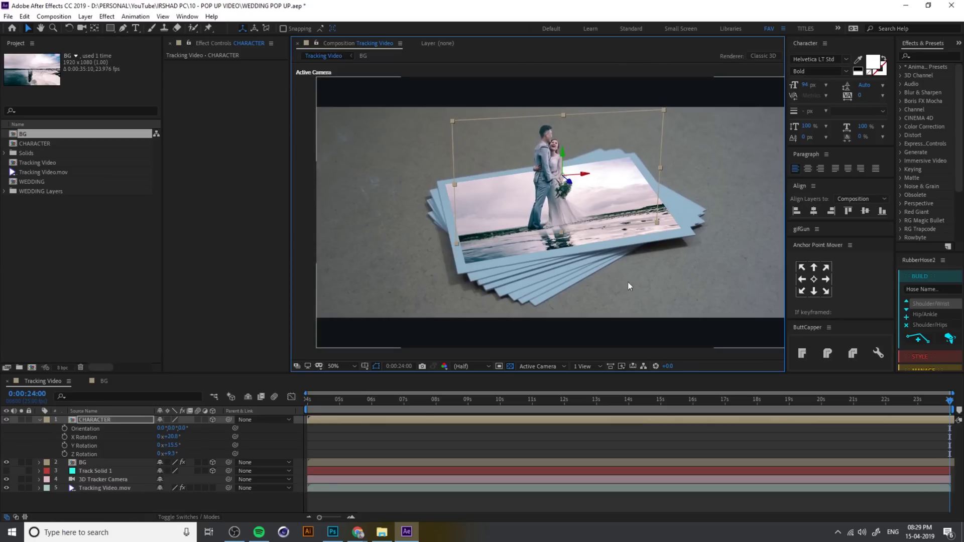
{"action": "left_click_drag", "start_coordinate": [949, 401], "coordinate": [284, 371]}
{"action": "key", "text": "space"}
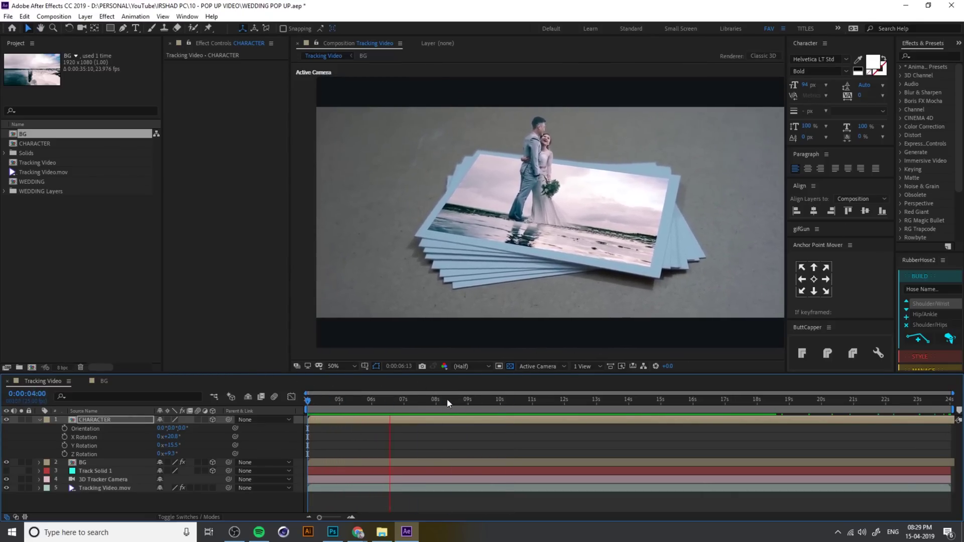
{"action": "left_click_drag", "start_coordinate": [415, 405], "coordinate": [294, 401]}
{"action": "key", "text": "End"}
{"action": "key", "text": "Home"}
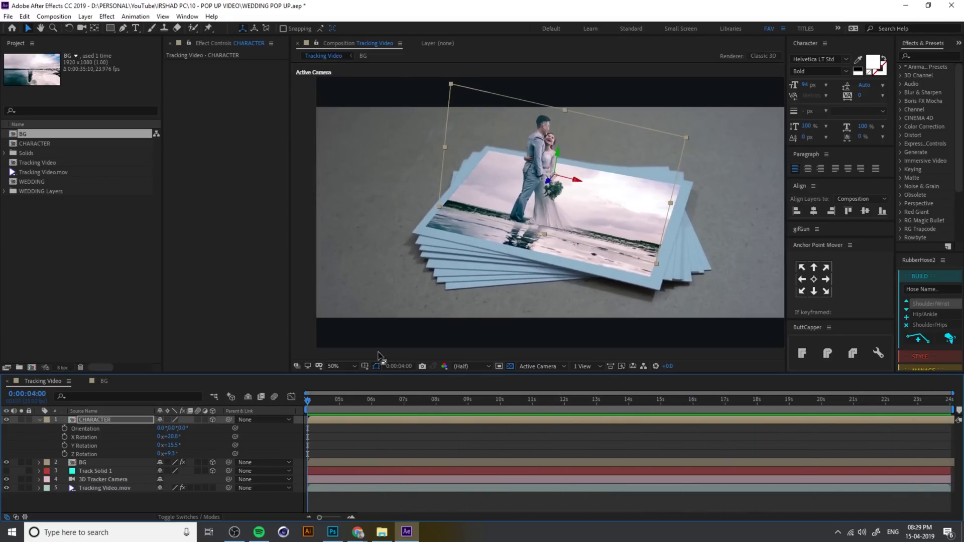
{"action": "left_click", "coordinate": [536, 357]}
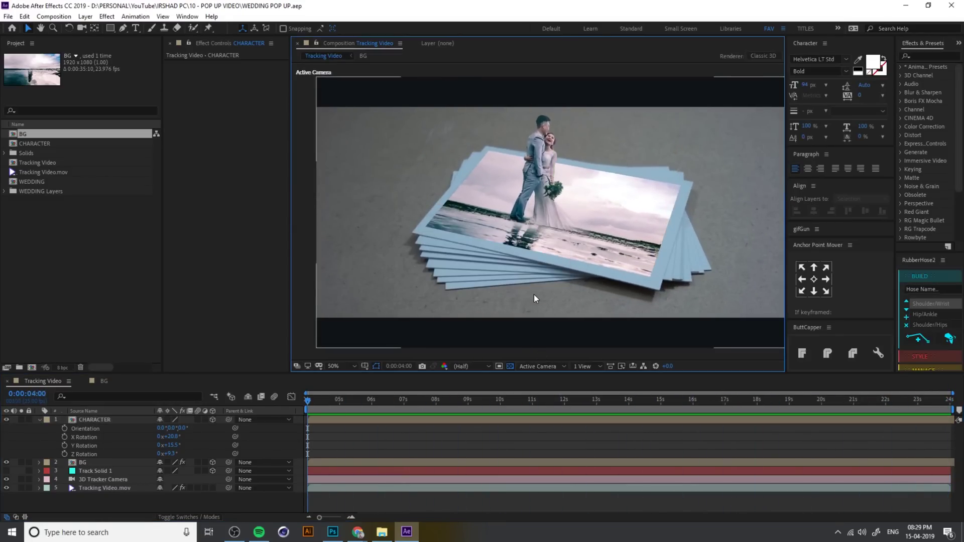
{"action": "key", "text": "comma"}
{"action": "key", "text": "comma"}
{"action": "key", "text": "period"}
{"action": "key", "text": "period"}
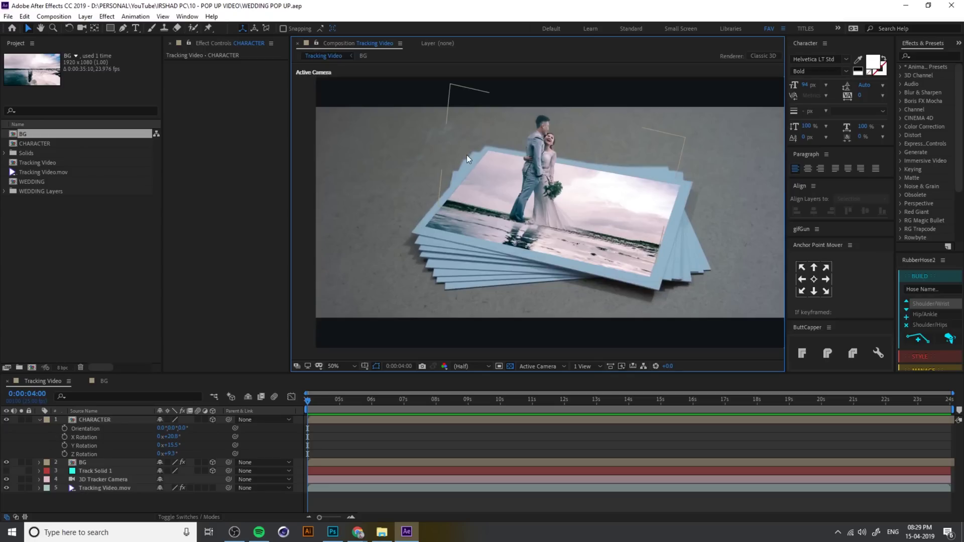
Draw a rectangular mask over the BG photo layer with the Rectangle Tool
{"action": "left_click", "coordinate": [39, 421]}
{"action": "left_click", "coordinate": [92, 428]}
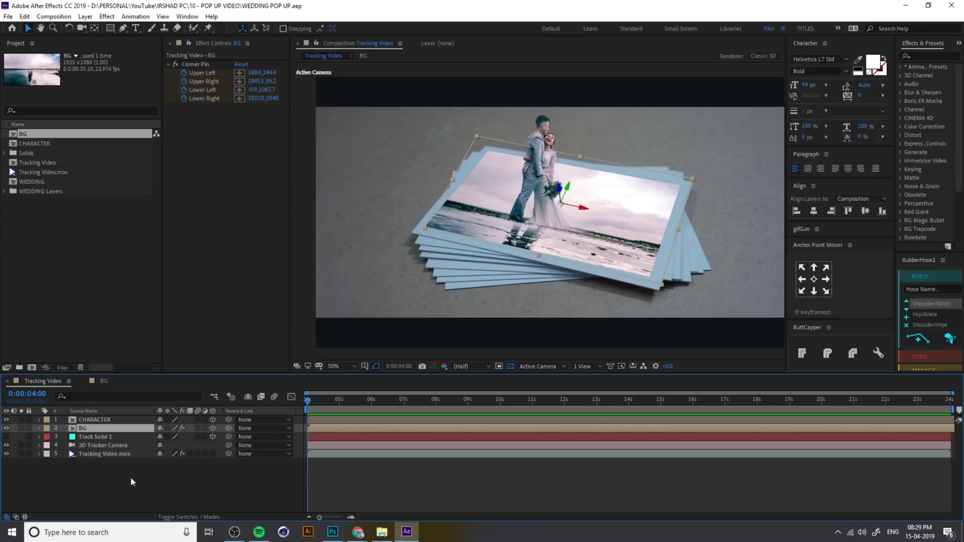
{"action": "left_click", "coordinate": [111, 30]}
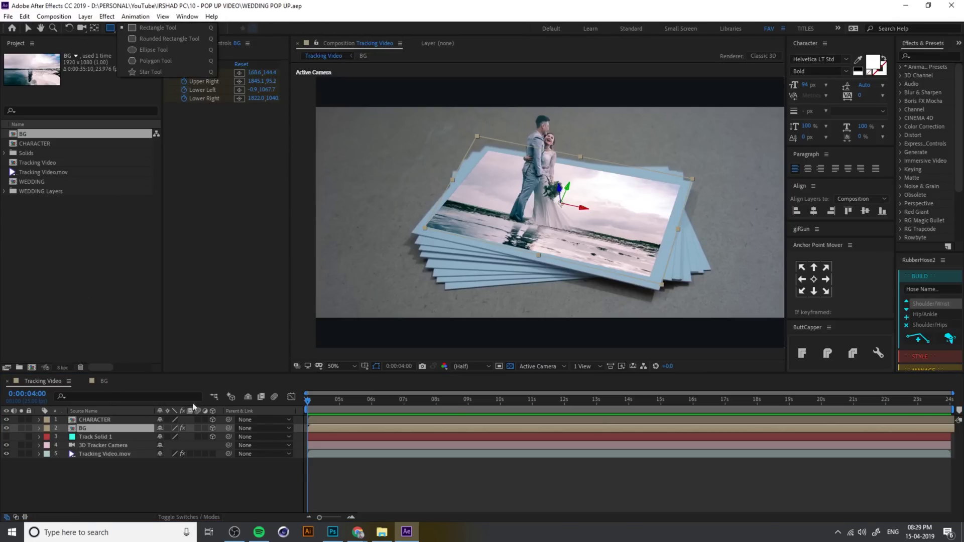
{"action": "left_click", "coordinate": [134, 468]}
{"action": "left_click", "coordinate": [92, 427]}
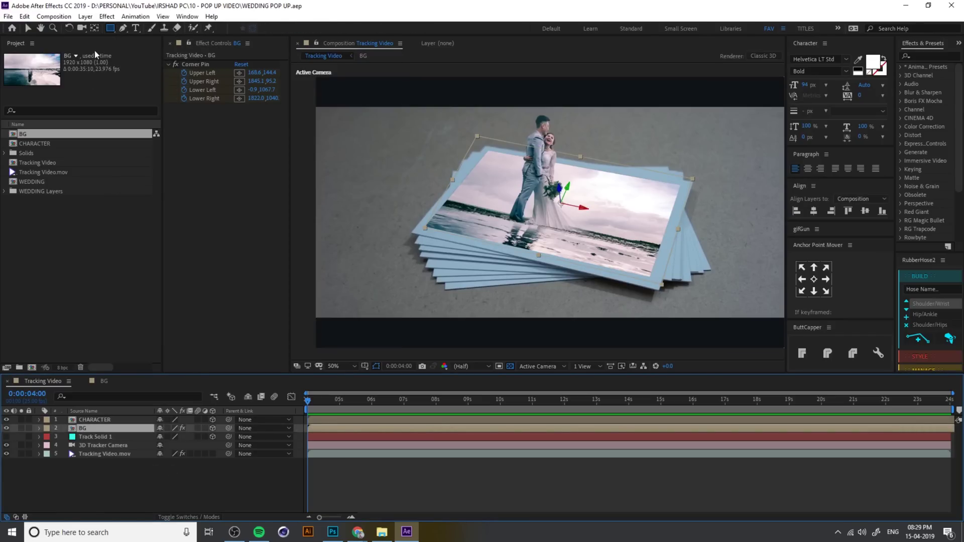
{"action": "left_click", "coordinate": [111, 29]}
{"action": "left_click", "coordinate": [192, 29]}
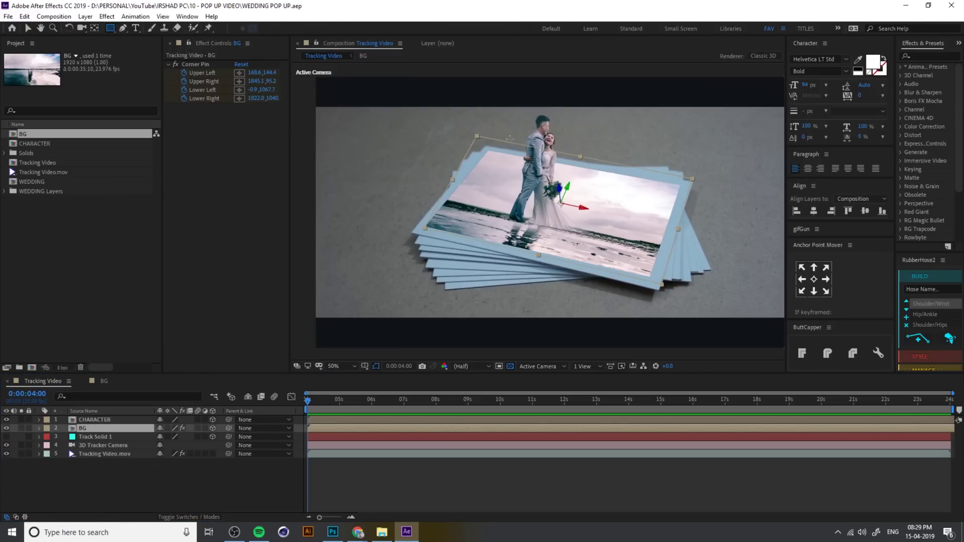
{"action": "left_click_drag", "start_coordinate": [451, 125], "coordinate": [714, 236]}
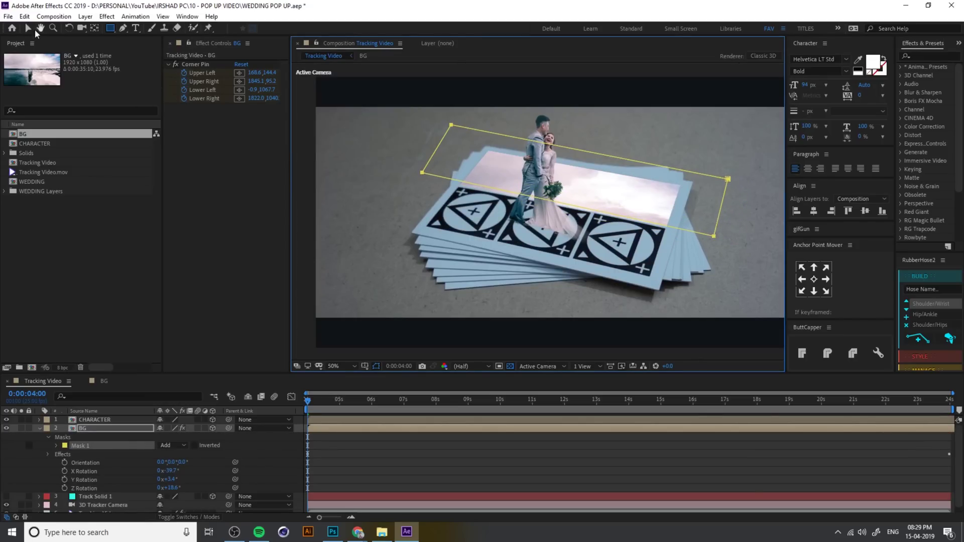
Drag Mask 1's corners into a slanted quadrilateral, raising the right side behind the couple
{"action": "left_click", "coordinate": [29, 28]}
{"action": "mouse_move", "coordinate": [449, 128]}
{"action": "left_mouse_down"}
{"action": "mouse_move", "coordinate": [447, 137]}
{"action": "mouse_move", "coordinate": [442, 118]}
{"action": "left_mouse_up"}
{"action": "left_click_drag", "start_coordinate": [422, 173], "coordinate": [419, 185]}
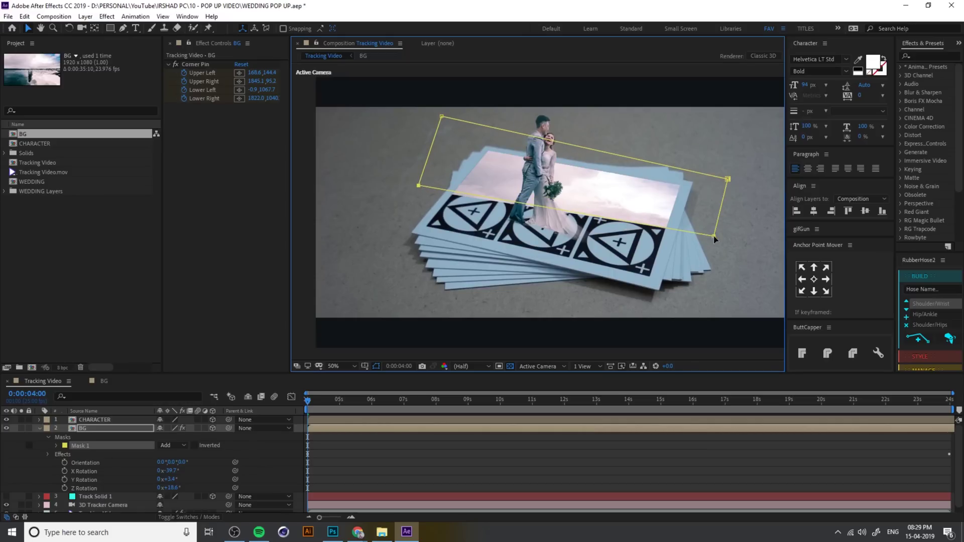
{"action": "left_click_drag", "start_coordinate": [713, 236], "coordinate": [715, 89]}
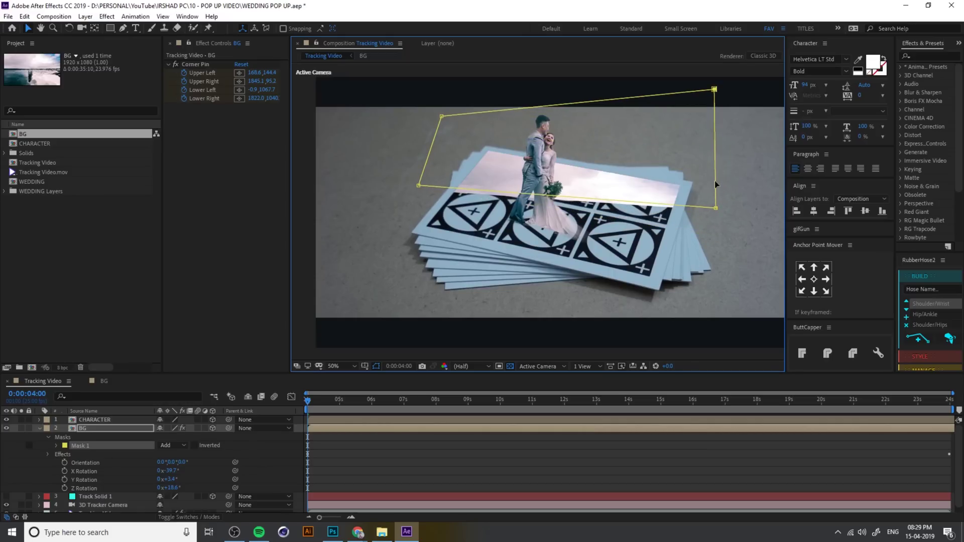
{"action": "left_click_drag", "start_coordinate": [714, 209], "coordinate": [714, 183]}
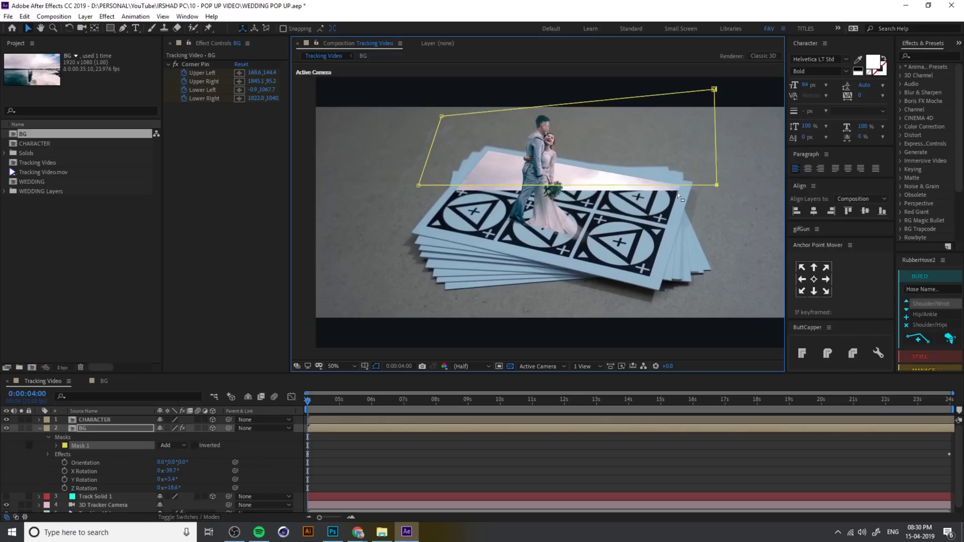
{"action": "left_click_drag", "start_coordinate": [419, 185], "coordinate": [414, 207]}
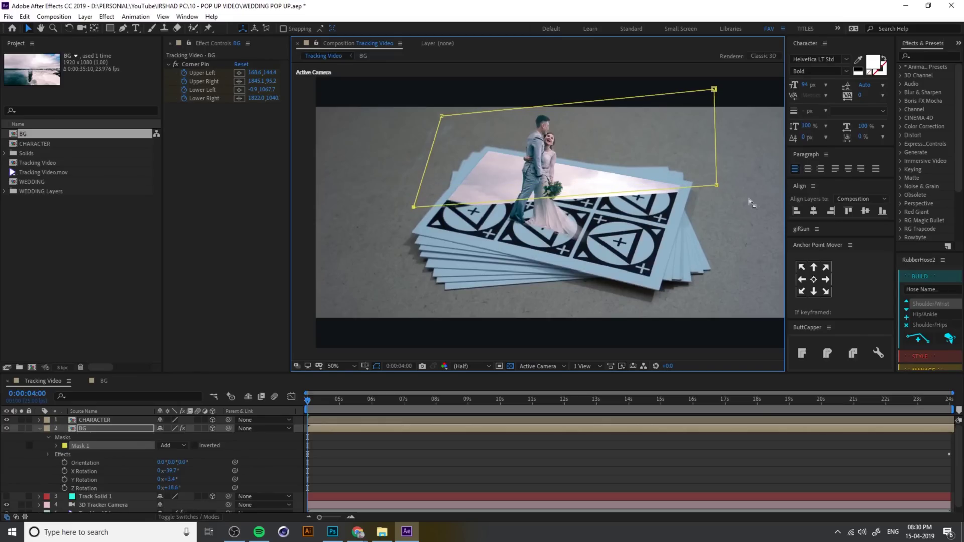
{"action": "left_click_drag", "start_coordinate": [718, 185], "coordinate": [719, 187]}
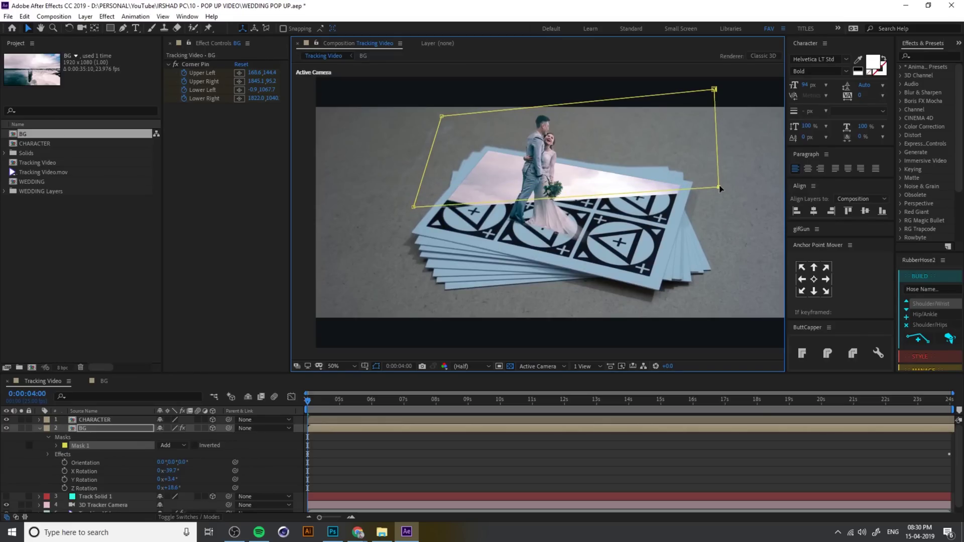
Duplicate the BG layer and delete the mask from one copy
{"action": "left_click", "coordinate": [39, 430]}
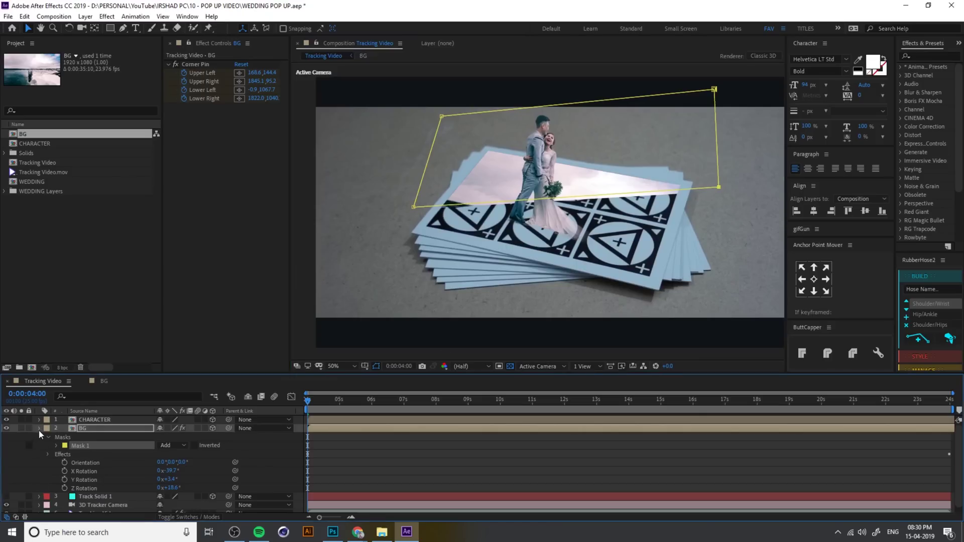
{"action": "left_click", "coordinate": [86, 427]}
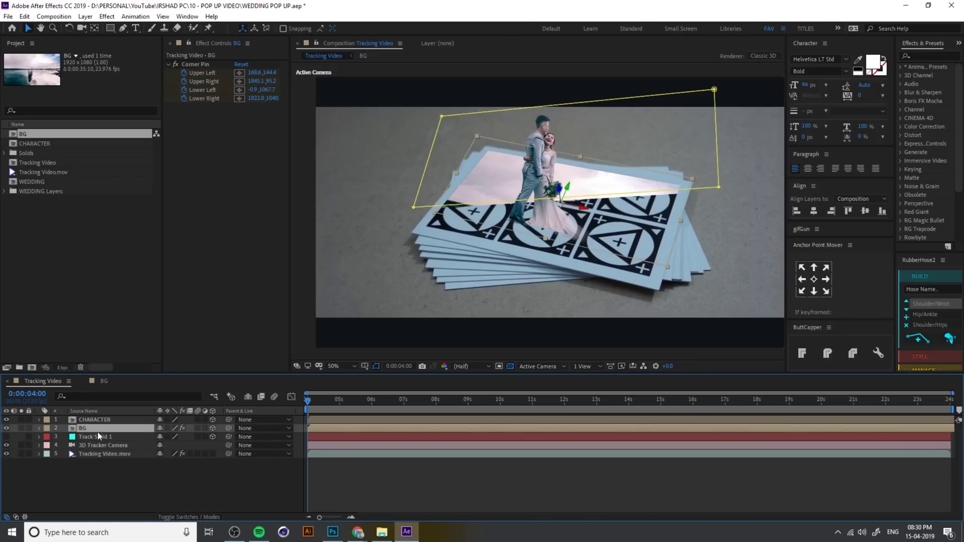
{"action": "key", "text": "ctrl+d"}
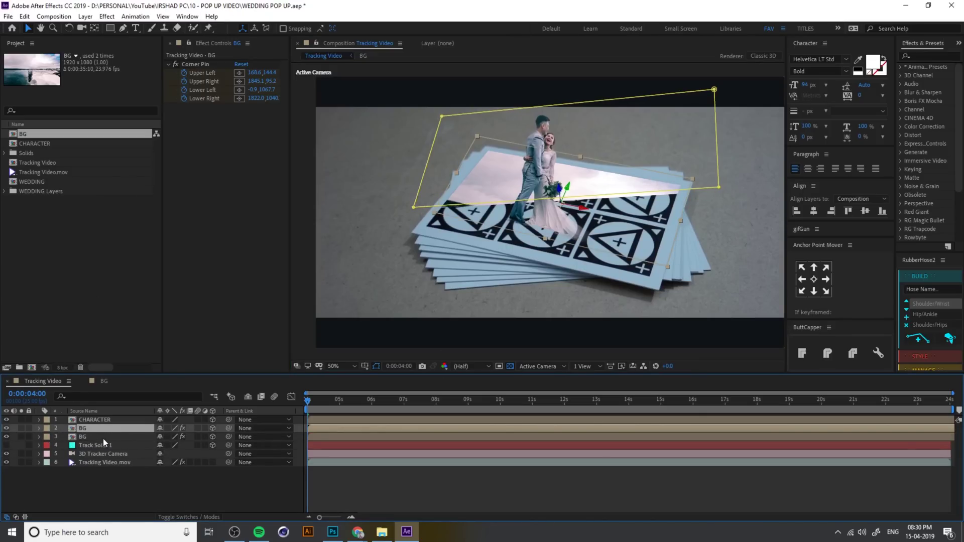
{"action": "left_click", "coordinate": [40, 437]}
{"action": "left_click", "coordinate": [70, 429]}
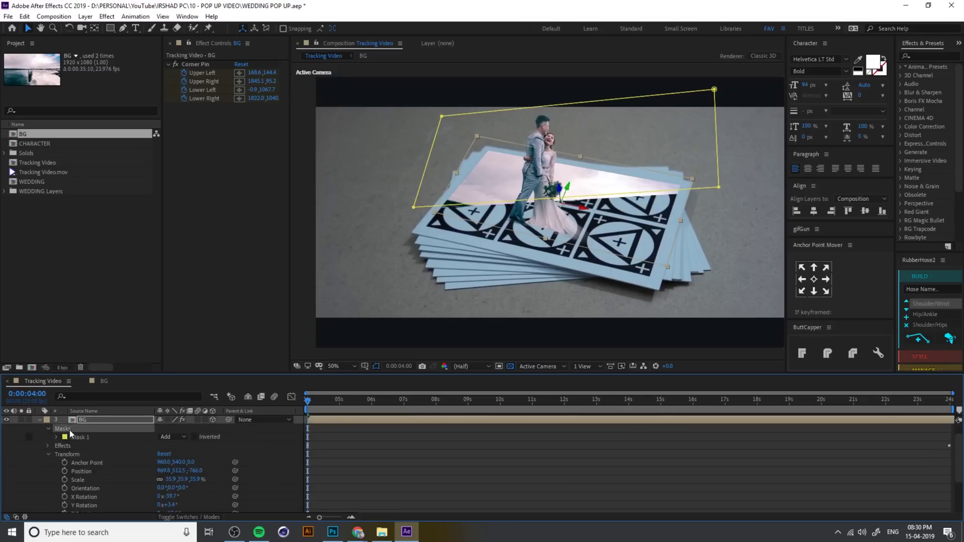
{"action": "key", "text": "Delete"}
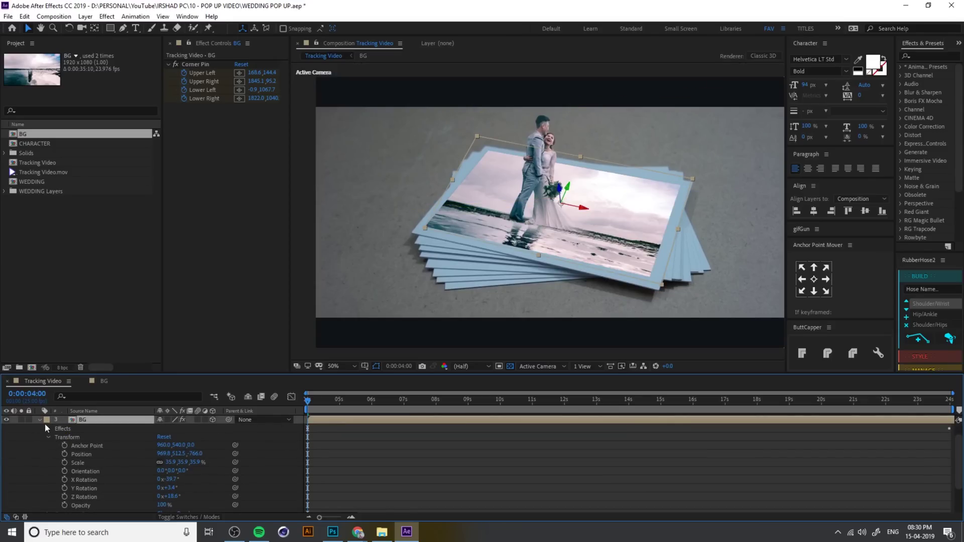
Select the upper BG layer and expand its properties in the timeline
{"action": "left_click", "coordinate": [40, 420]}
{"action": "left_click", "coordinate": [97, 429]}
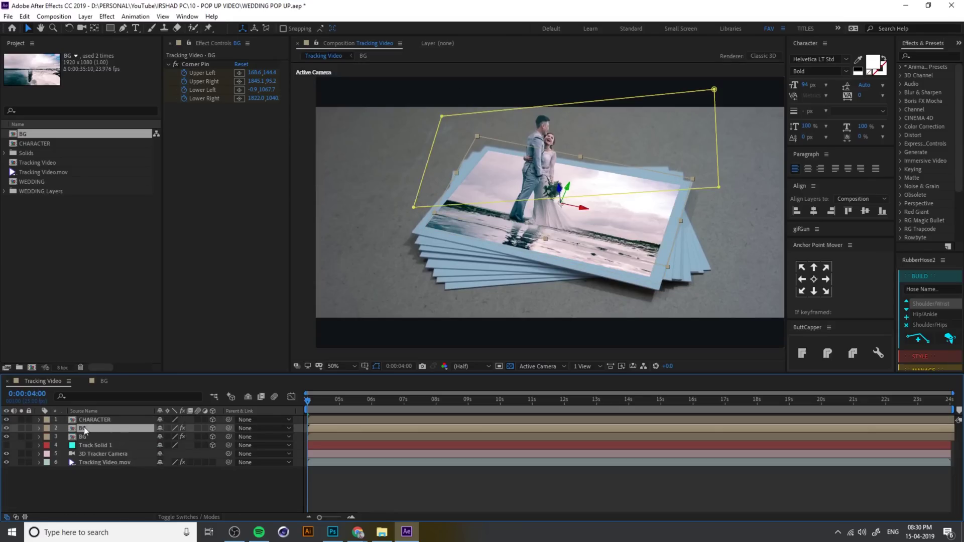
{"action": "left_click", "coordinate": [39, 428]}
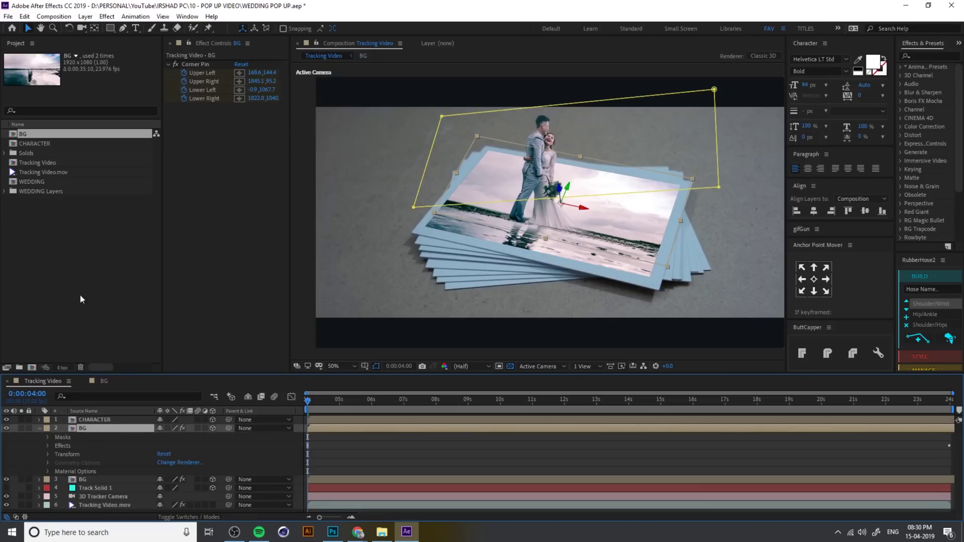
Apply Camera Lens Blur with Blur Radius 9.7 to the upper BG copy, then nudge a corner pin point
{"action": "left_click", "coordinate": [115, 16]}
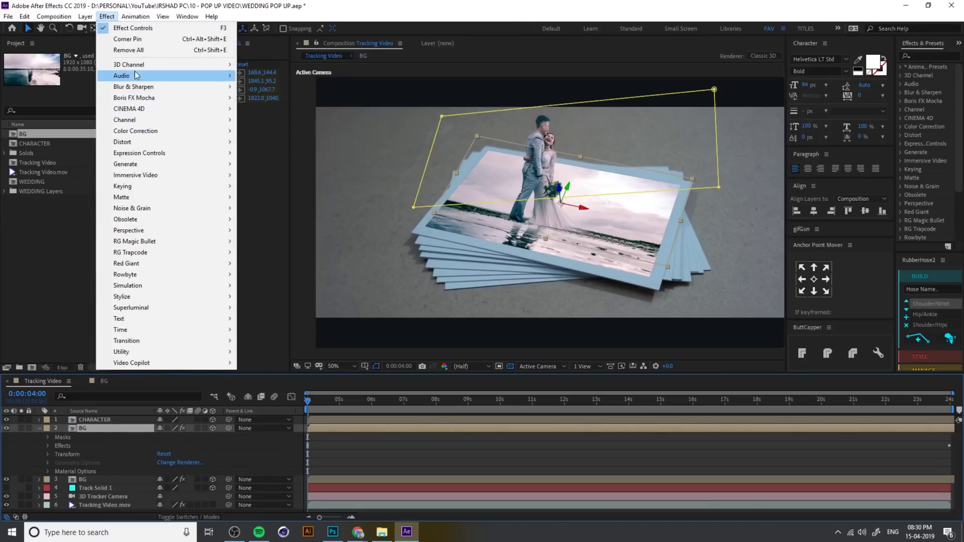
{"action": "mouse_move", "coordinate": [141, 68]}
{"action": "mouse_move", "coordinate": [145, 87]}
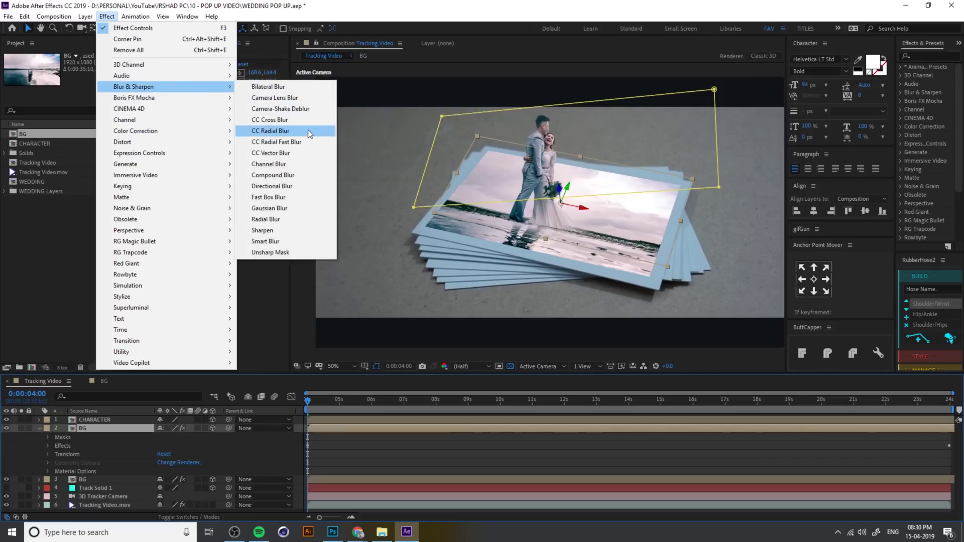
{"action": "left_click", "coordinate": [300, 99]}
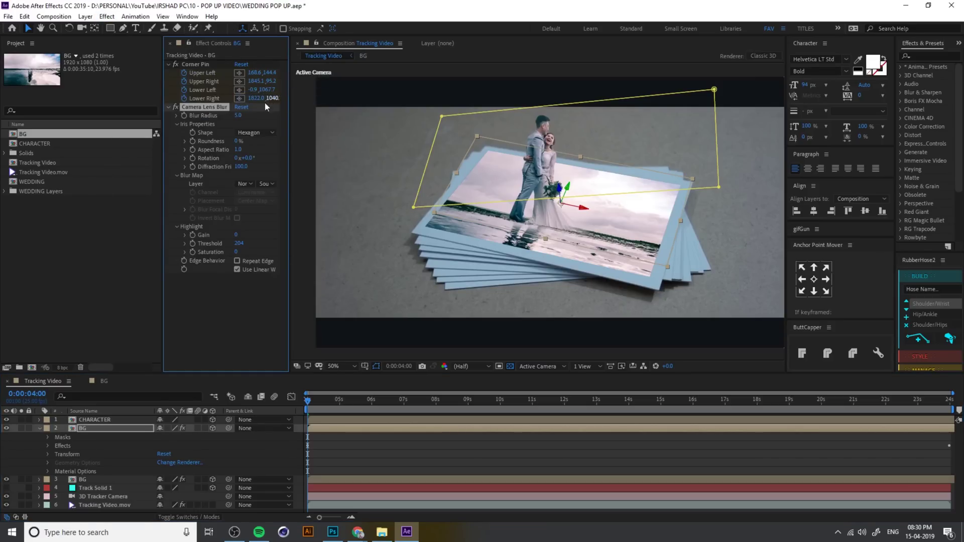
{"action": "mouse_move", "coordinate": [240, 116]}
{"action": "left_mouse_down"}
{"action": "mouse_move", "coordinate": [313, 112]}
{"action": "mouse_move", "coordinate": [248, 118]}
{"action": "left_mouse_up"}
{"action": "left_click_drag", "start_coordinate": [720, 186], "coordinate": [704, 212]}
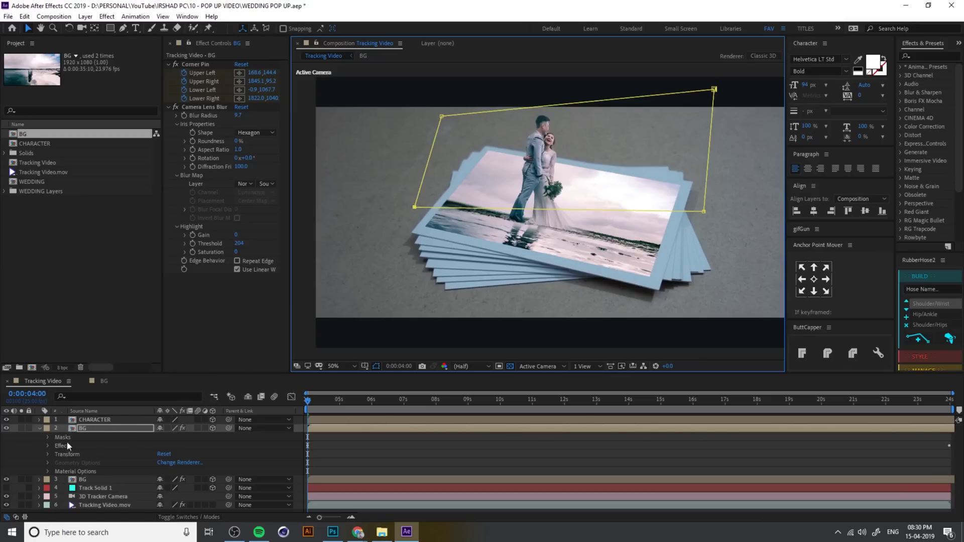
Set Mask 1's feather on the upper BG copy to 70,70 pixels and check a later frame
{"action": "left_click", "coordinate": [48, 437]}
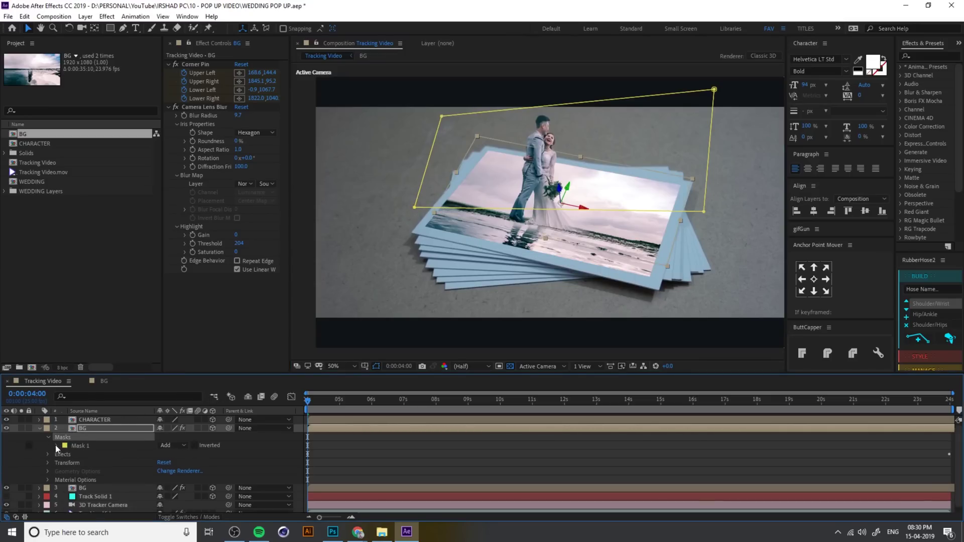
{"action": "left_click", "coordinate": [55, 446]}
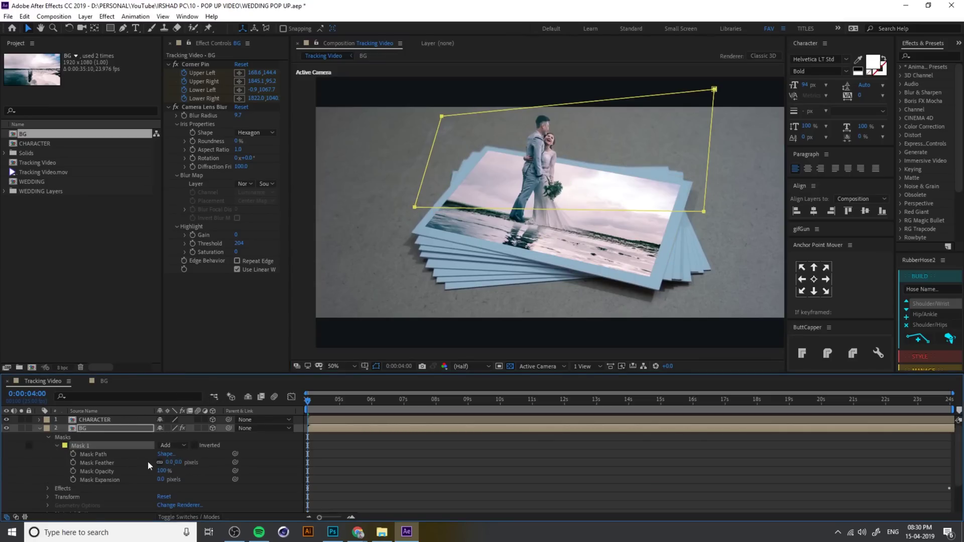
{"action": "left_click_drag", "start_coordinate": [169, 462], "coordinate": [210, 461]}
{"action": "left_click", "coordinate": [416, 469]}
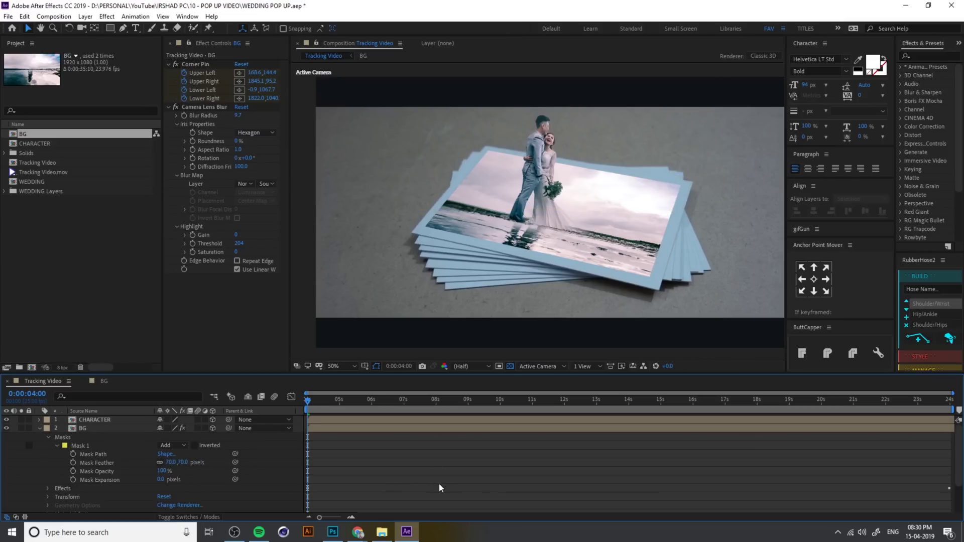
{"action": "left_click_drag", "start_coordinate": [308, 401], "coordinate": [844, 400]}
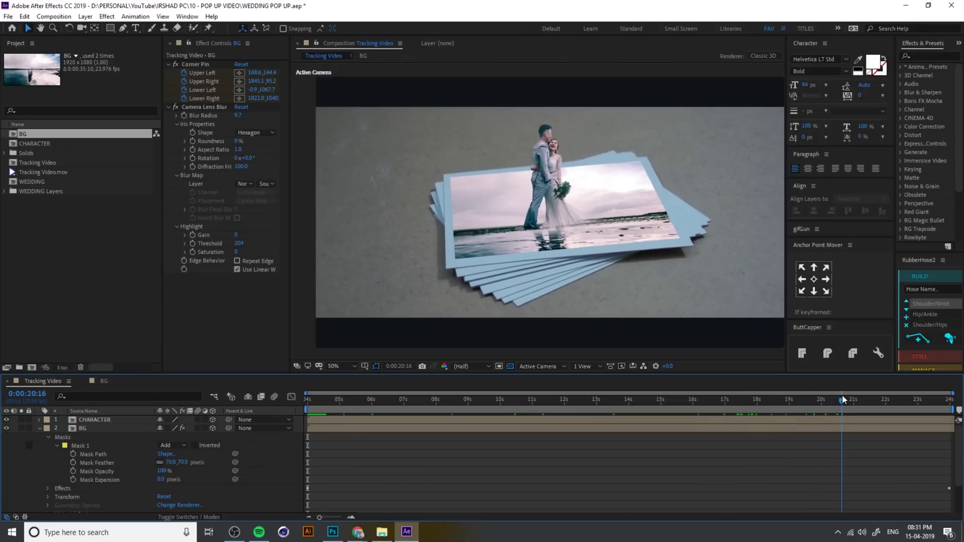
Toggle the blurred BG layer's visibility off and back on to compare the shot
{"action": "left_click", "coordinate": [72, 444]}
{"action": "left_click", "coordinate": [39, 428]}
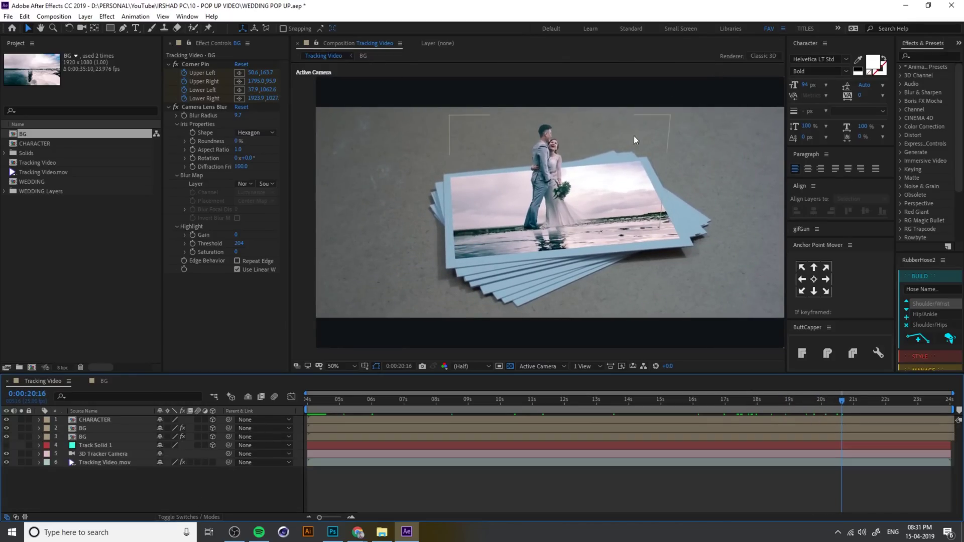
{"action": "left_click", "coordinate": [101, 430]}
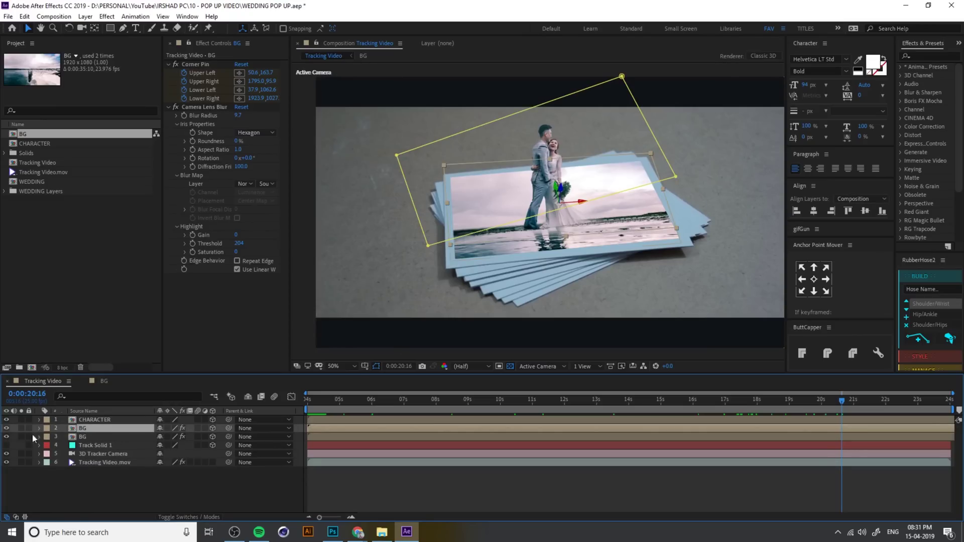
{"action": "left_click", "coordinate": [6, 429]}
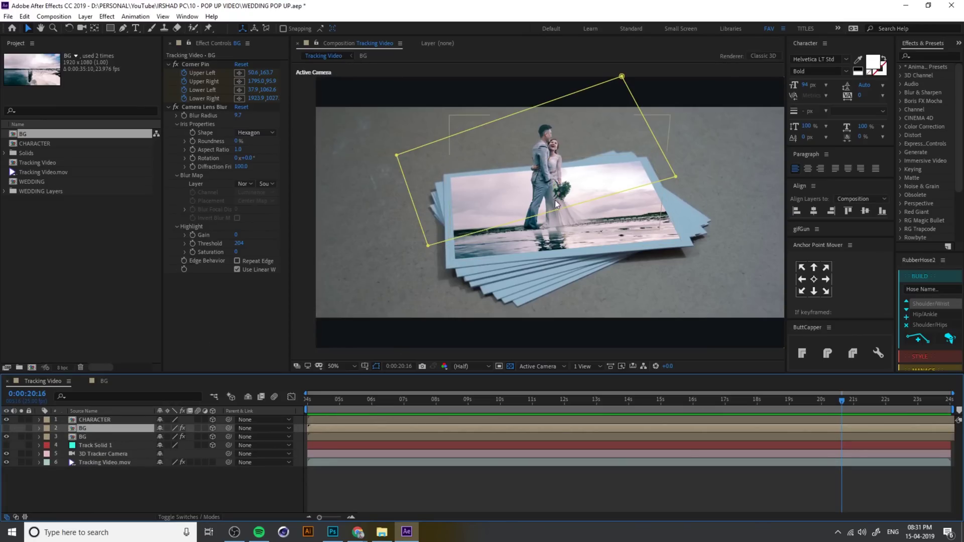
{"action": "left_click", "coordinate": [6, 430]}
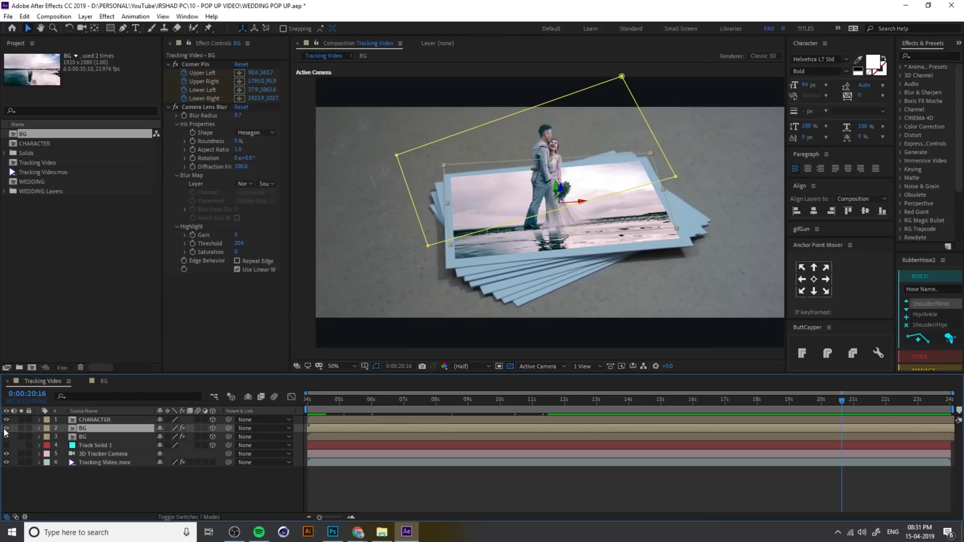
{"action": "left_click", "coordinate": [510, 485]}
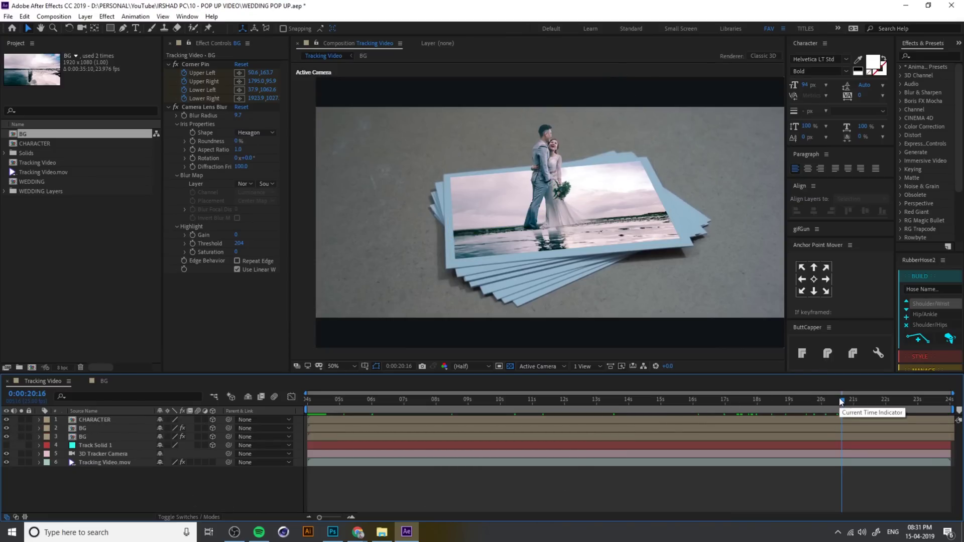
Scrub through the animation and save the project with Ctrl+S
{"action": "left_click_drag", "start_coordinate": [841, 400], "coordinate": [214, 425]}
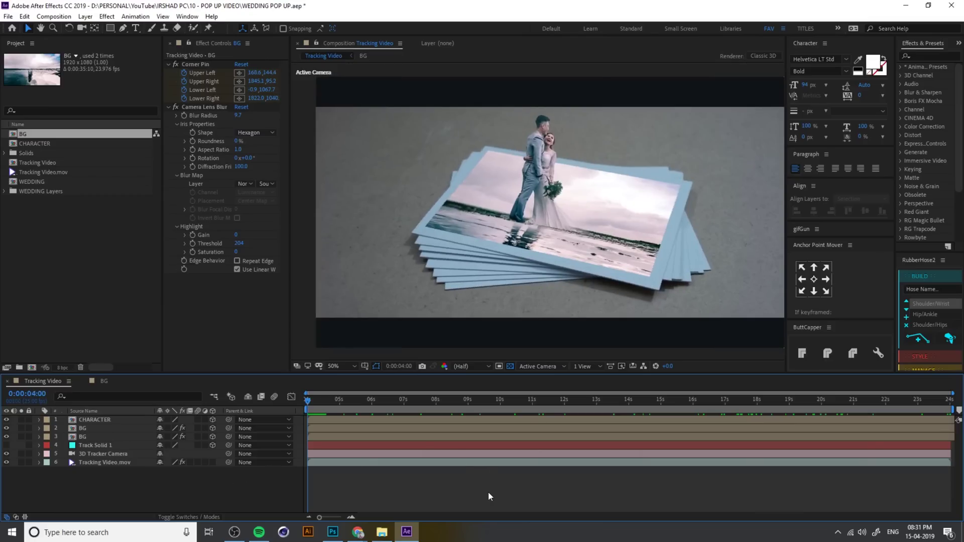
{"action": "key", "text": "ctrl+s"}
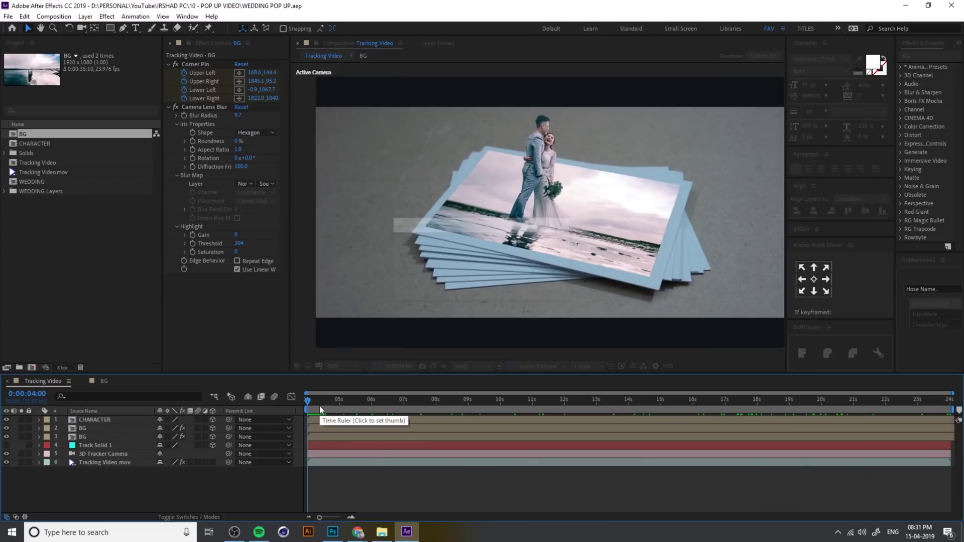
{"action": "left_click_drag", "start_coordinate": [320, 397], "coordinate": [889, 400]}
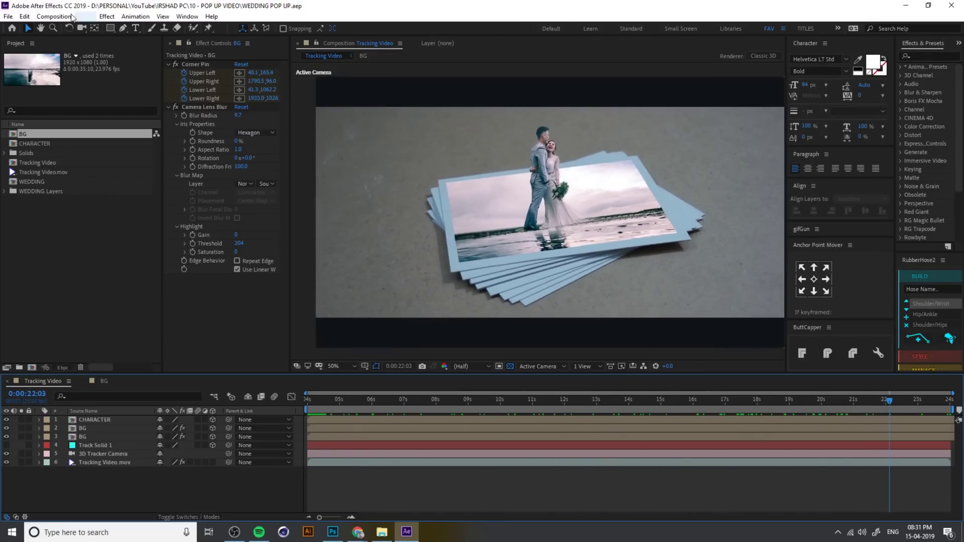
Search the YouTube channel for Wedding videos
{"action": "mouse_move", "coordinate": [358, 532]}
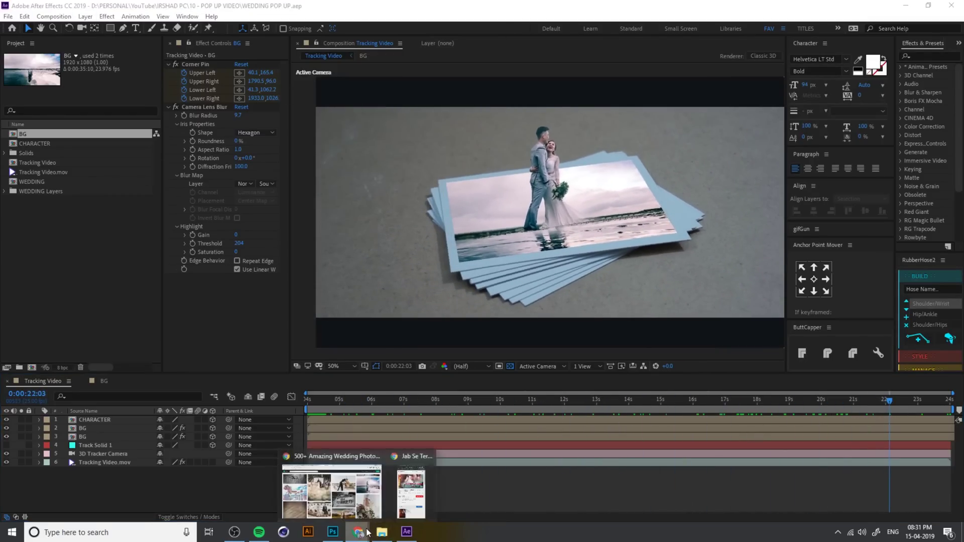
{"action": "mouse_move", "coordinate": [365, 506]}
{"action": "left_click", "coordinate": [410, 491]}
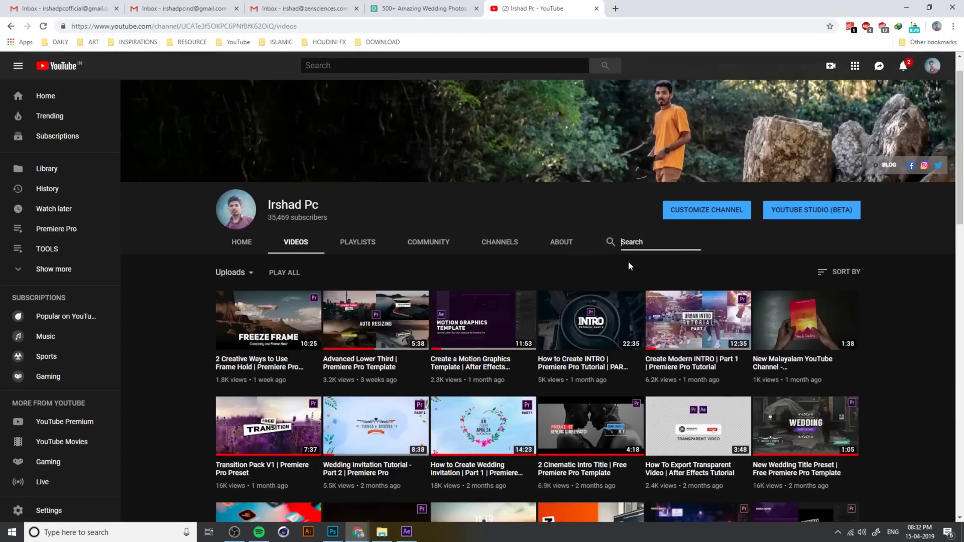
{"action": "key", "text": "Return"}
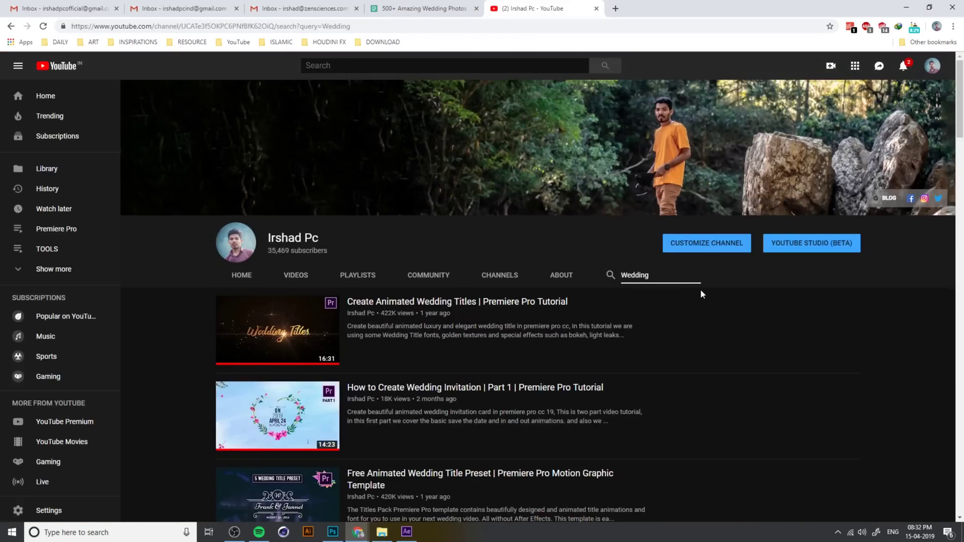
Scroll through the Wedding search results, then return to After Effects
{"action": "scroll", "coordinate": [693, 299], "scroll_direction": "down", "scroll_amount": 1}
{"action": "scroll", "coordinate": [653, 322], "scroll_direction": "down", "scroll_amount": 2}
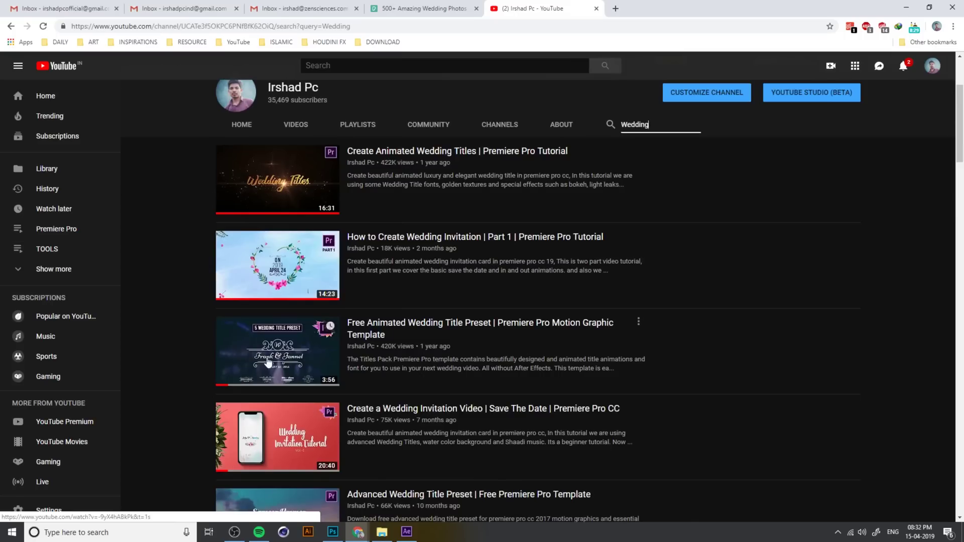
{"action": "scroll", "coordinate": [268, 361], "scroll_direction": "down", "scroll_amount": 2}
{"action": "scroll", "coordinate": [324, 330], "scroll_direction": "down", "scroll_amount": 2}
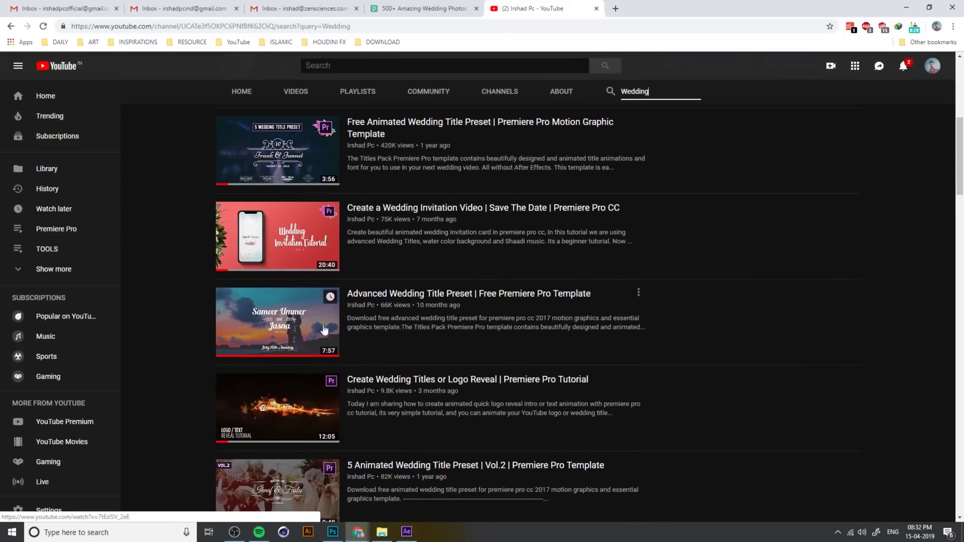
{"action": "scroll", "coordinate": [292, 372], "scroll_direction": "down", "scroll_amount": 5}
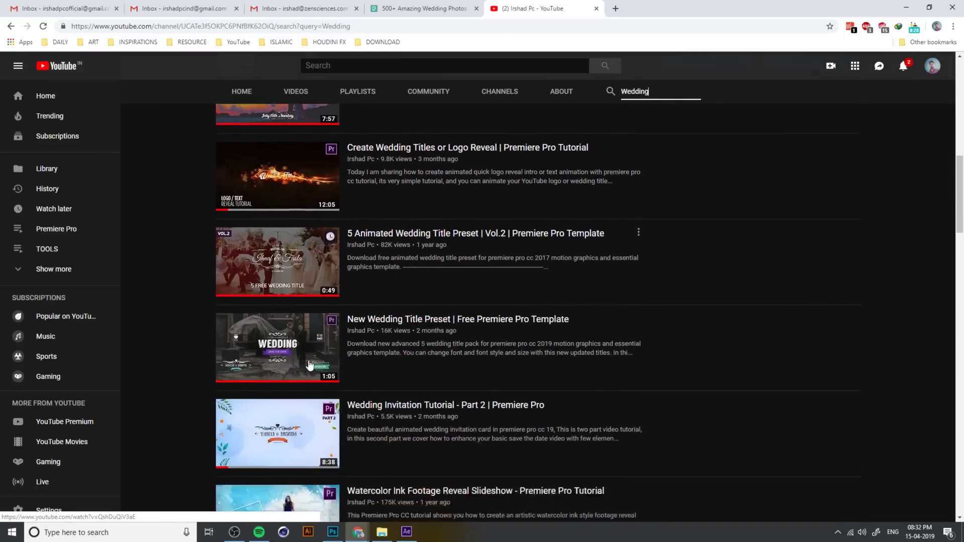
{"action": "scroll", "coordinate": [310, 365], "scroll_direction": "down", "scroll_amount": 4}
{"action": "left_click", "coordinate": [407, 532]}
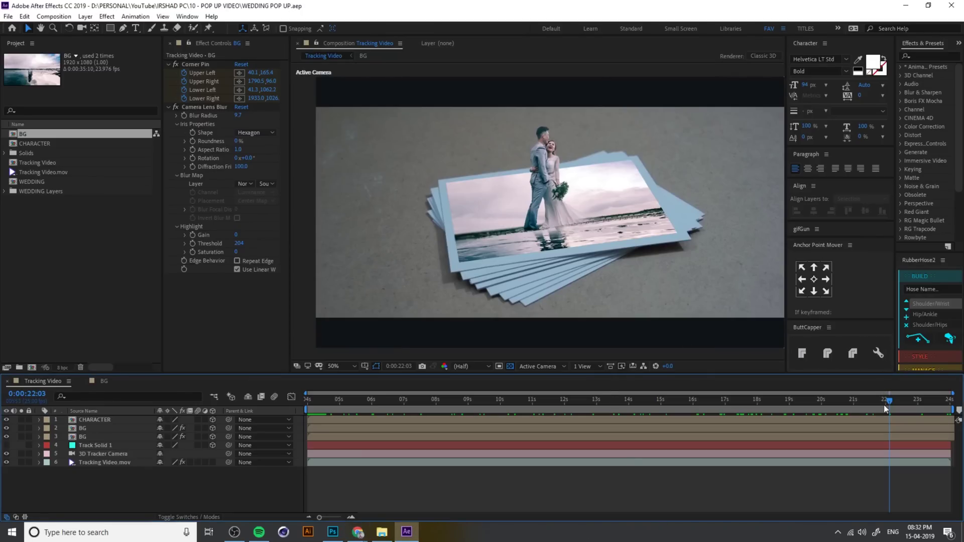
{"action": "left_click_drag", "start_coordinate": [884, 405], "coordinate": [951, 402]}
{"action": "key", "text": "space"}
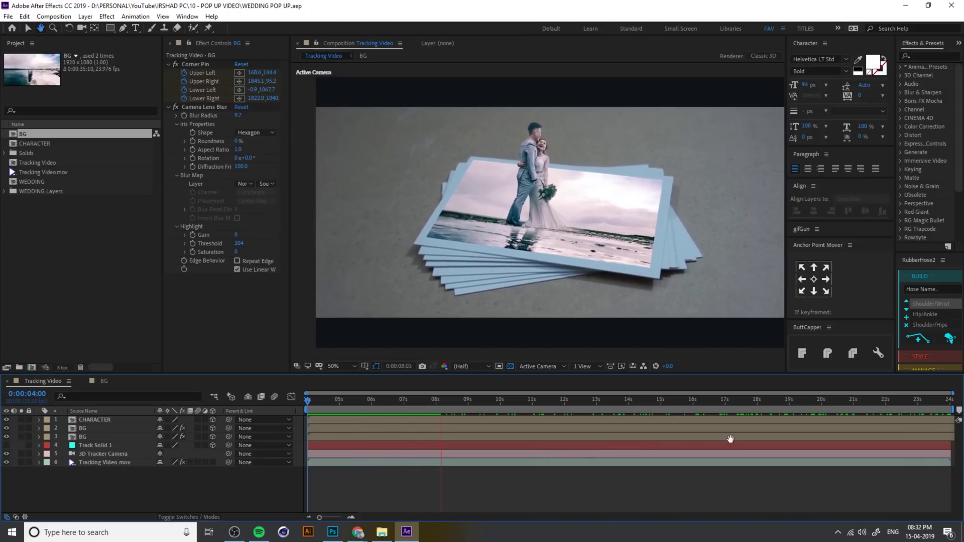
{"action": "left_click", "coordinate": [471, 401]}
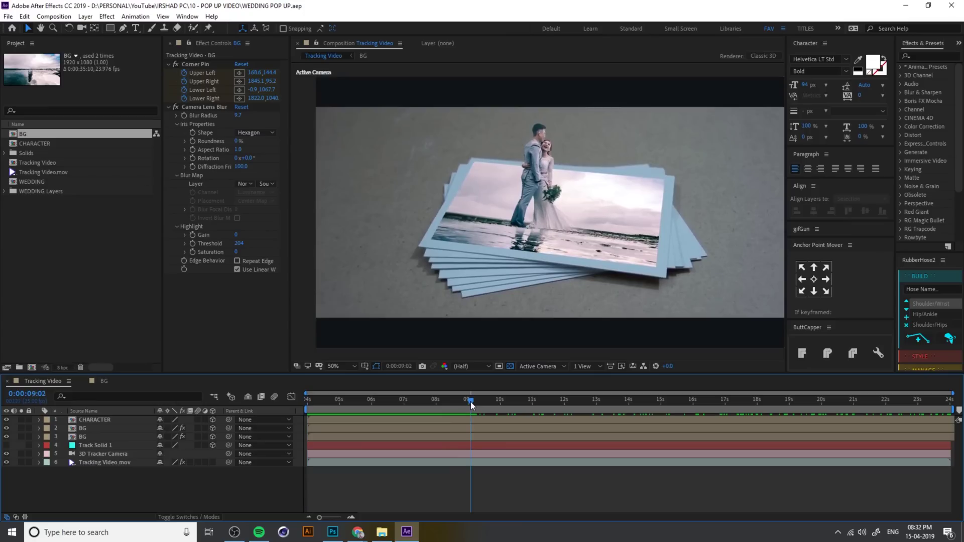